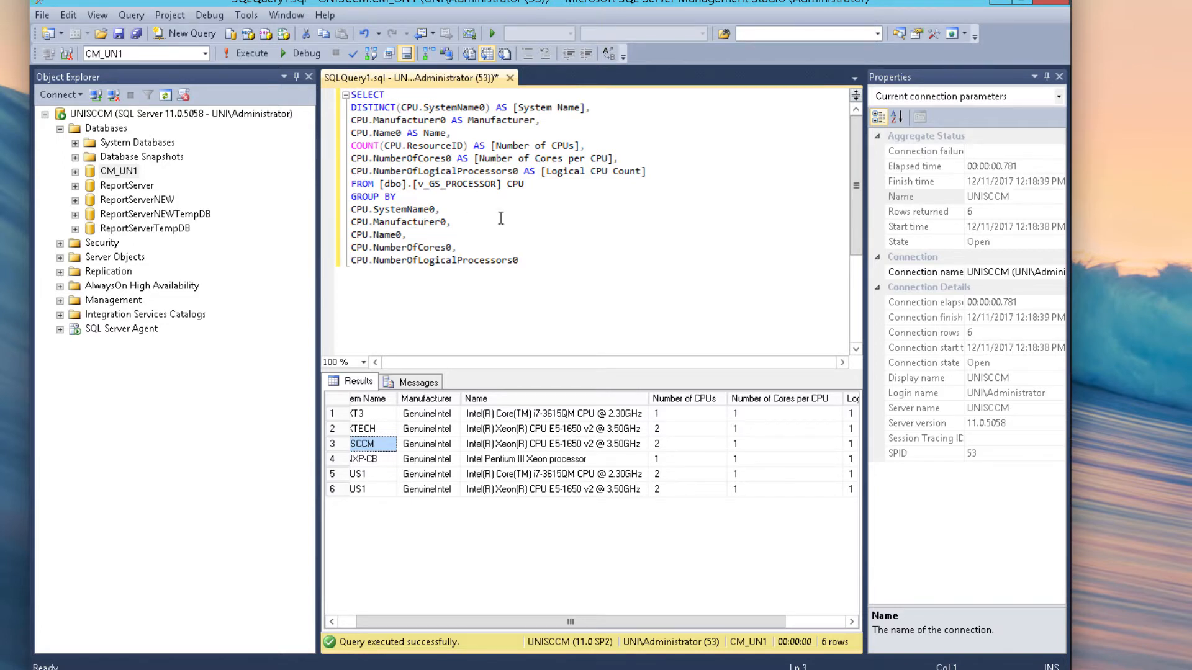
Step: Scroll across all columns of the six-row CPU results grid, then bring up the Start screen
{"action": "left_click_drag", "start_coordinate": [461, 623], "coordinate": [443, 622]}
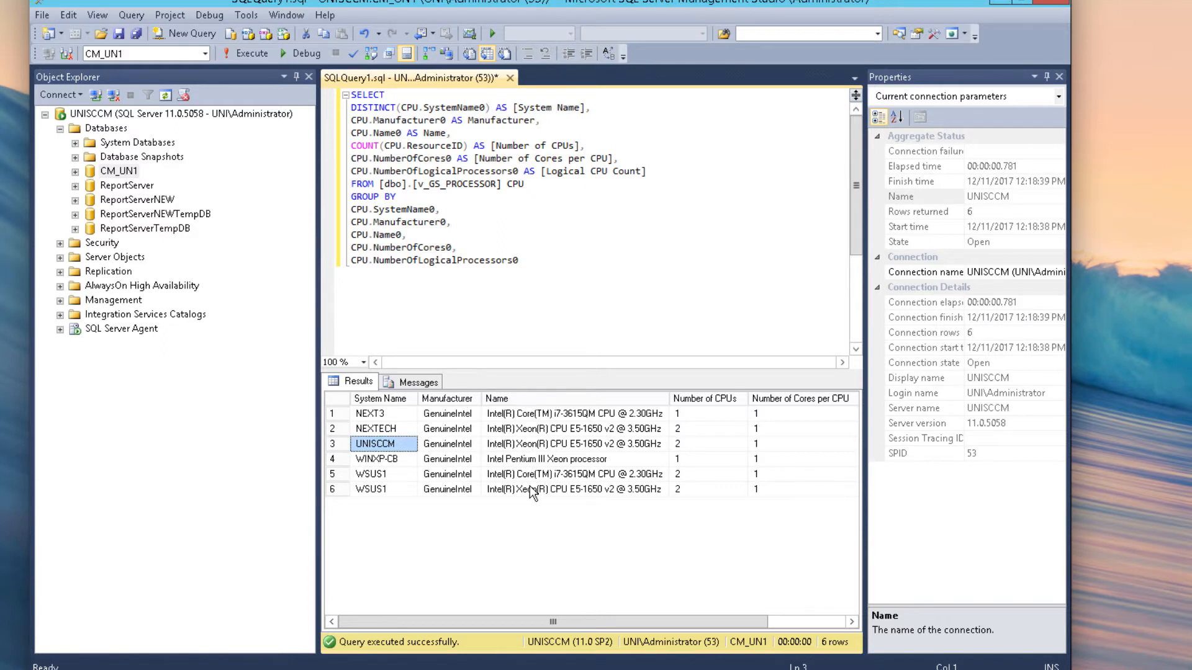
{"action": "left_click_drag", "start_coordinate": [600, 622], "coordinate": [678, 622]}
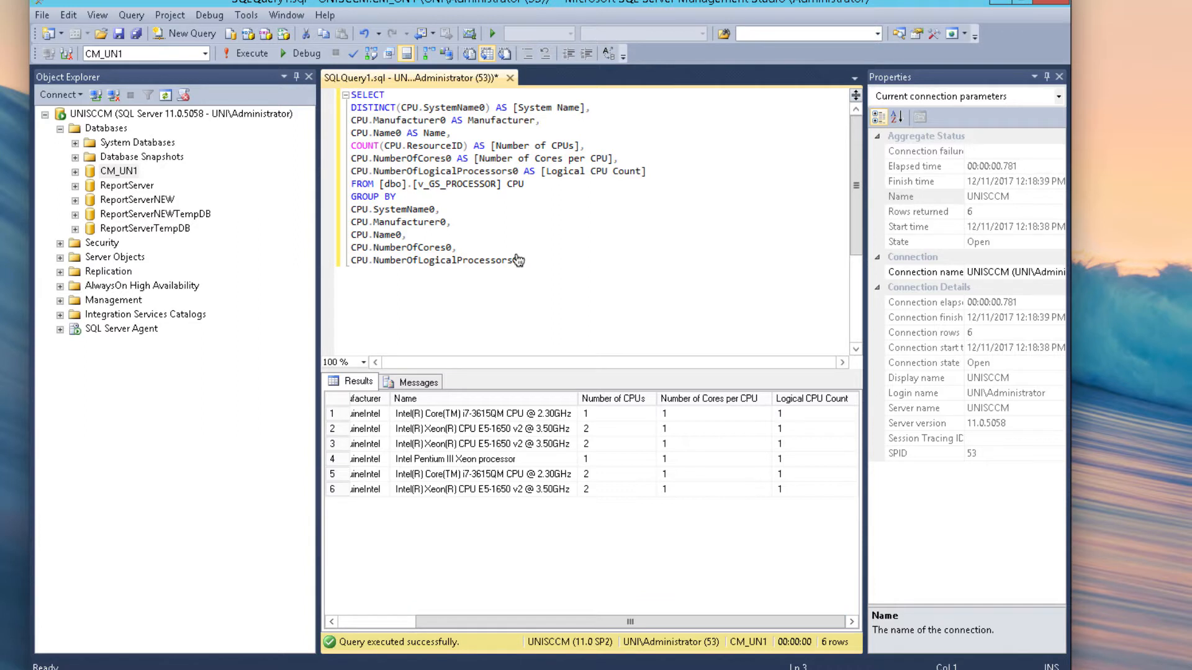
{"action": "left_click_drag", "start_coordinate": [554, 623], "coordinate": [478, 625]}
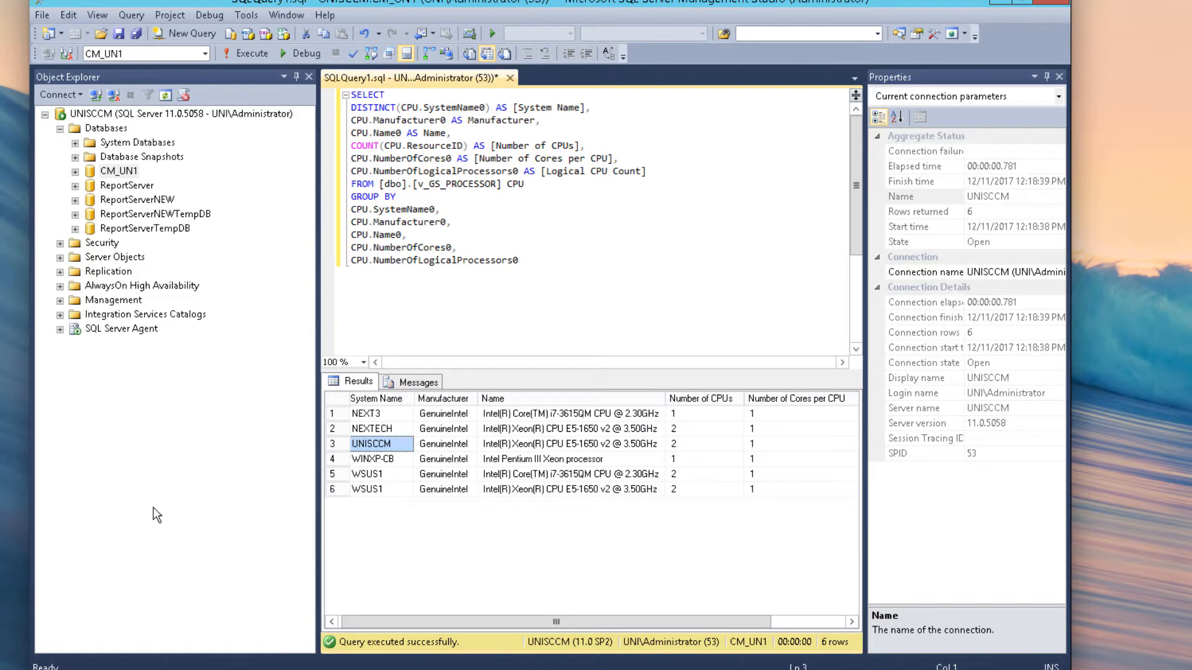
{"action": "left_click", "coordinate": [43, 669]}
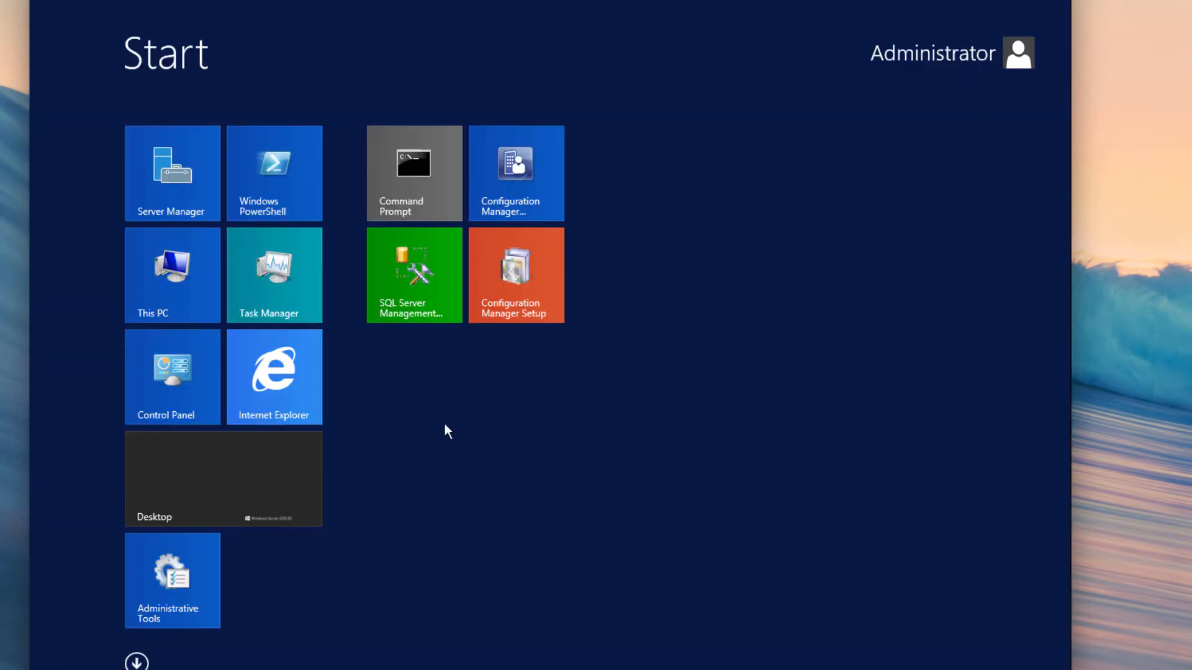
Step: Launch the Configuration Manager console and list all 658 reports under Monitoring > Reporting > Reports
{"action": "left_click", "coordinate": [528, 156]}
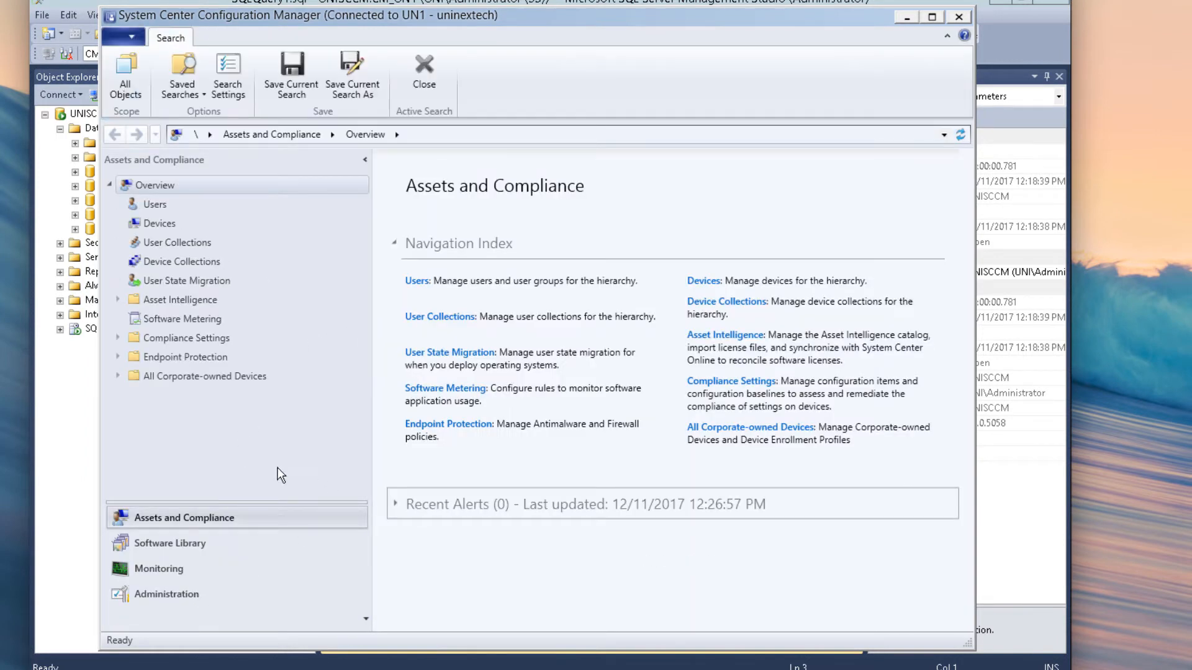
{"action": "left_click", "coordinate": [195, 570]}
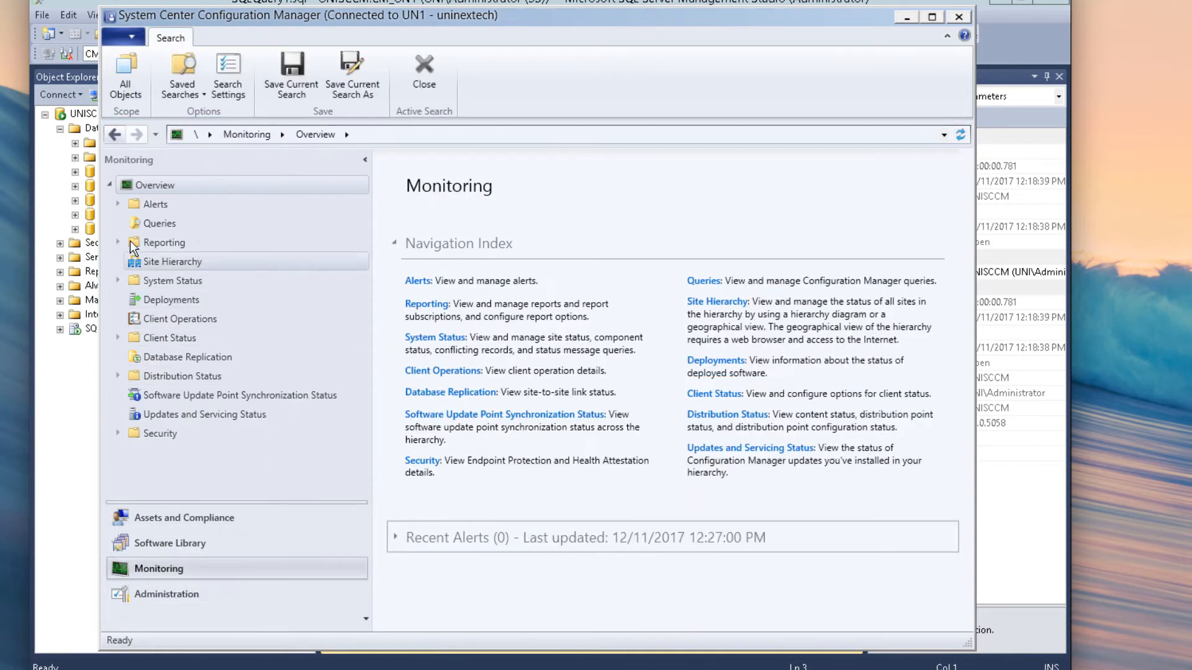
{"action": "left_click", "coordinate": [118, 242]}
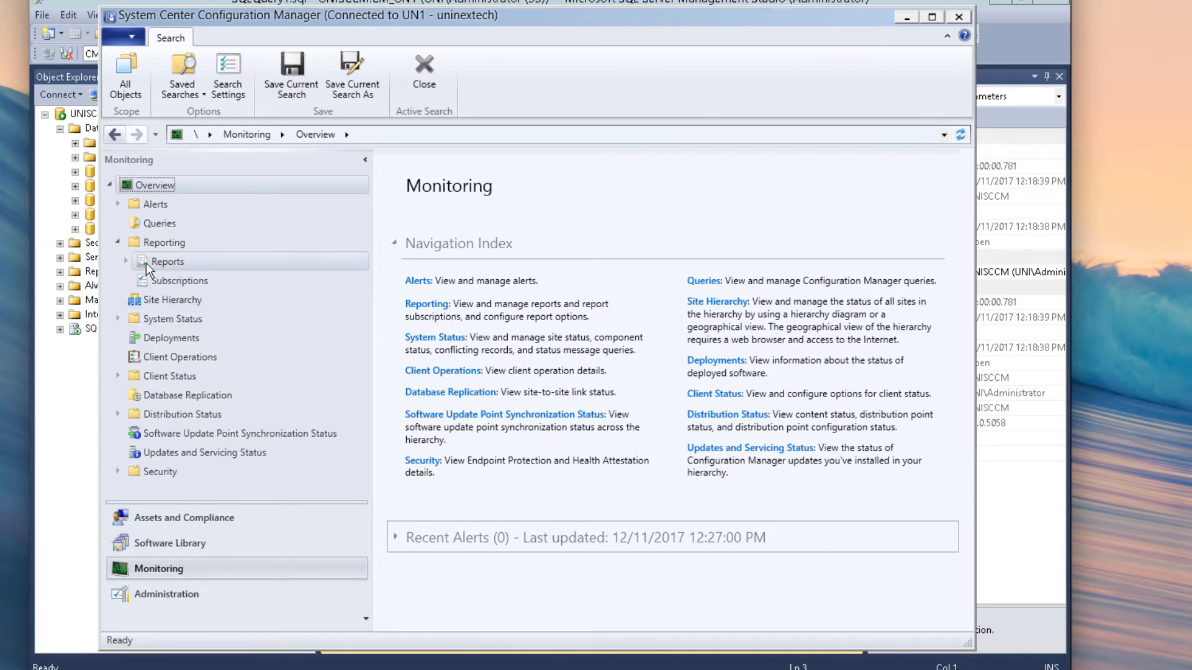
{"action": "left_click", "coordinate": [126, 262]}
{"action": "left_click", "coordinate": [169, 262]}
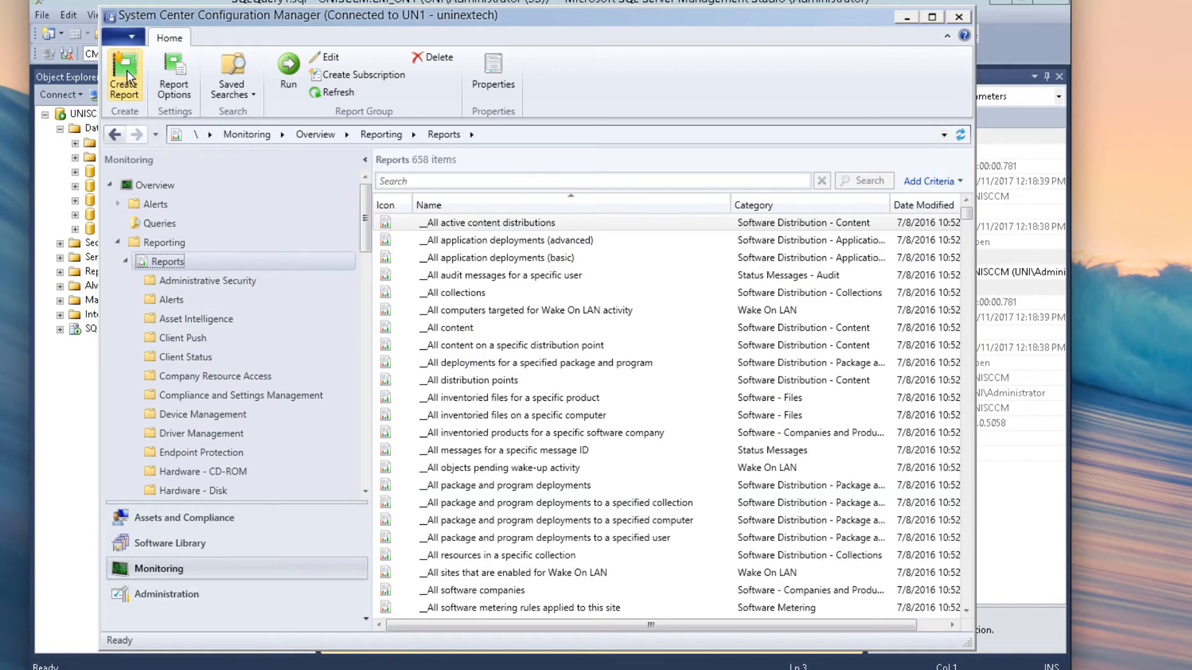
Step: Create a SQL-based report named 'CPU Count' in the Hardware - Processor folder and close the wizard
{"action": "left_click", "coordinate": [126, 70]}
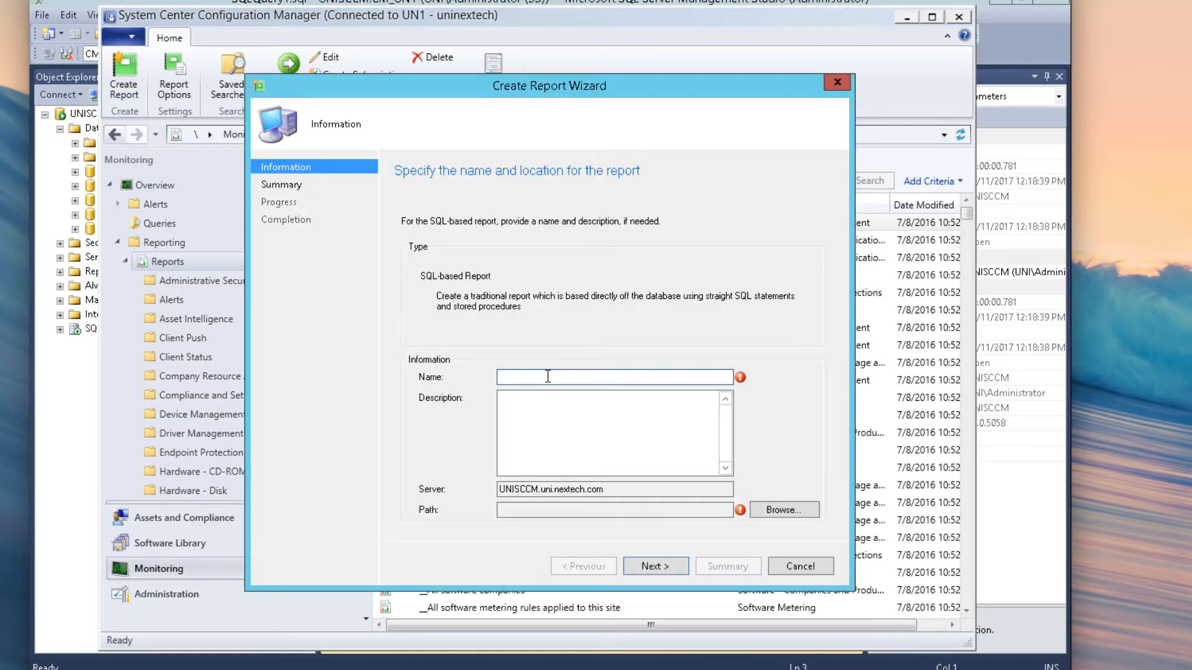
{"action": "type", "text": "CPU Count"}
{"action": "left_click", "coordinate": [773, 509]}
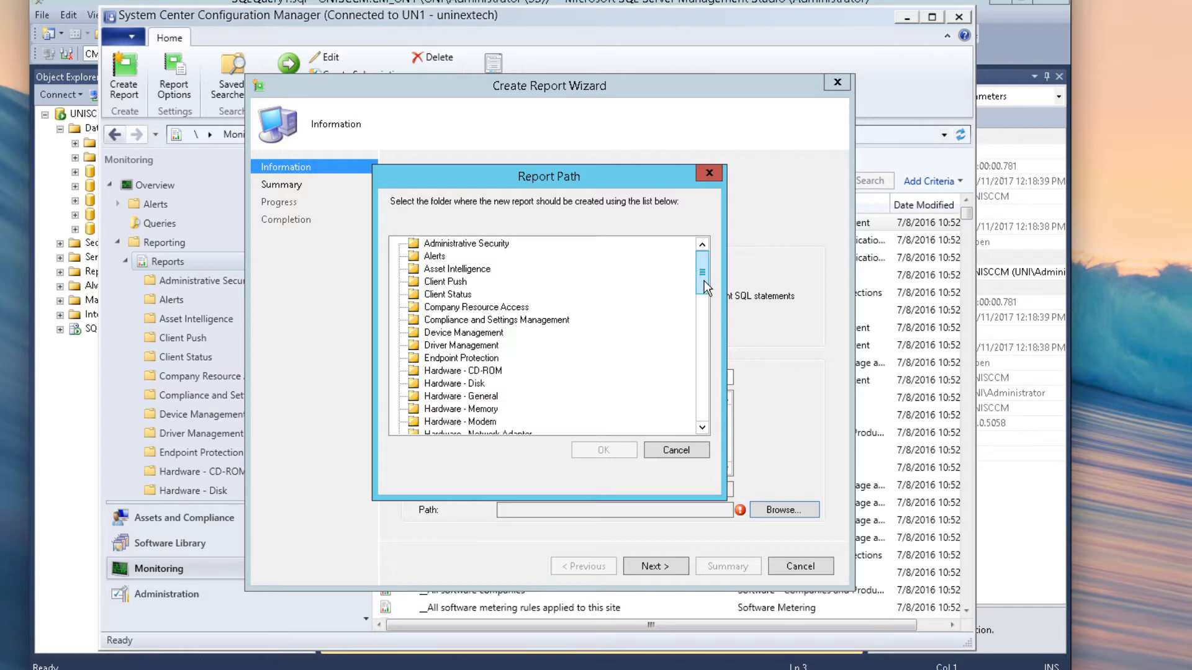
{"action": "left_click_drag", "start_coordinate": [704, 281], "coordinate": [703, 304]}
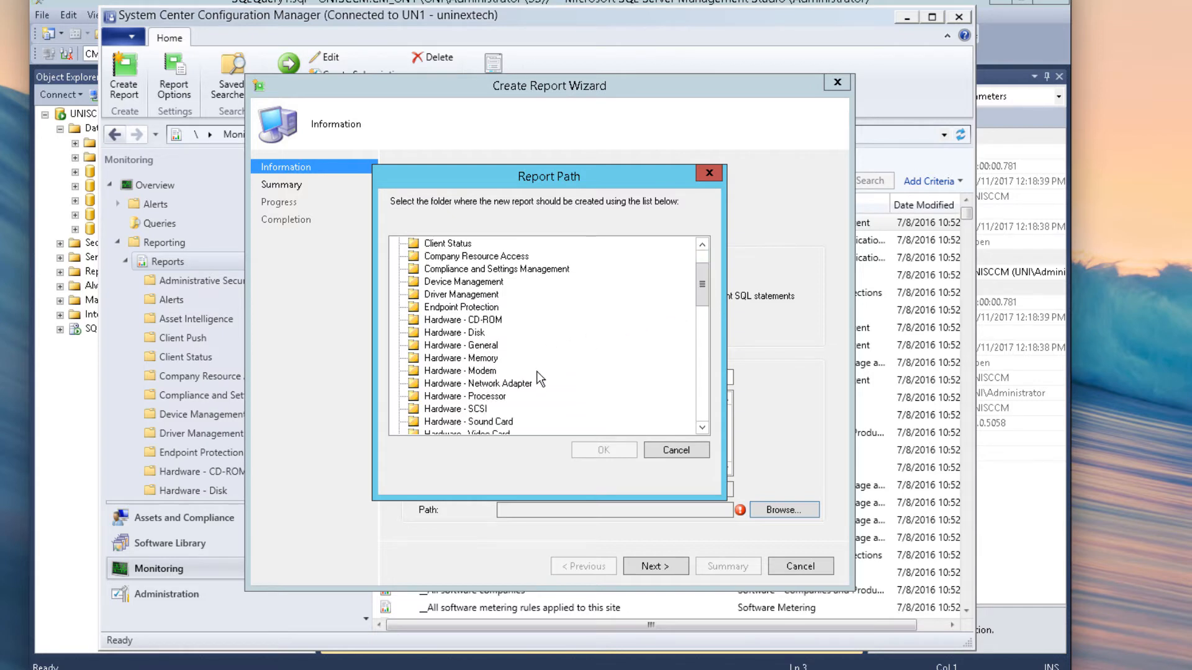
{"action": "left_click", "coordinate": [499, 399]}
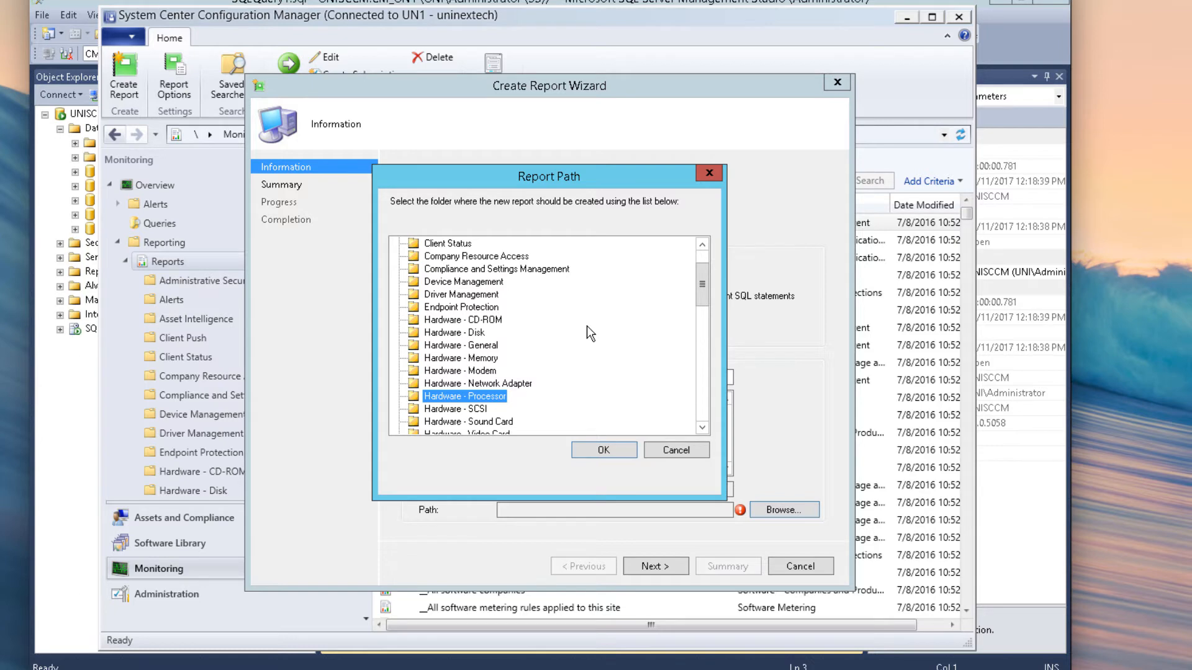
{"action": "left_click", "coordinate": [605, 452]}
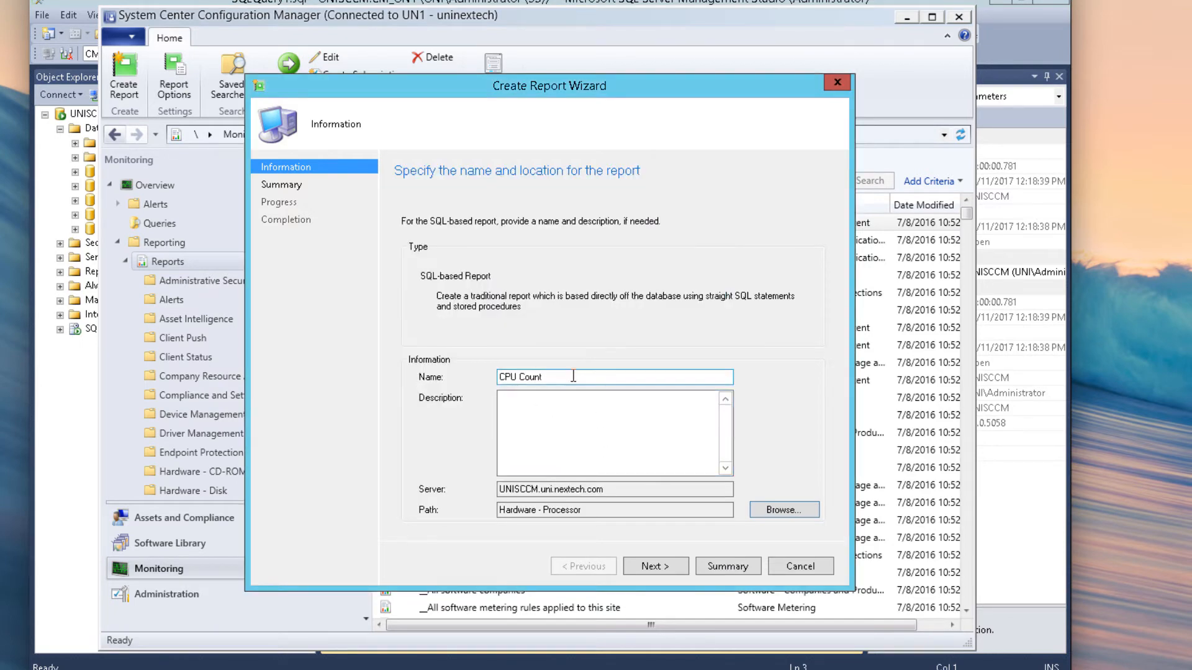
{"action": "left_click", "coordinate": [682, 568]}
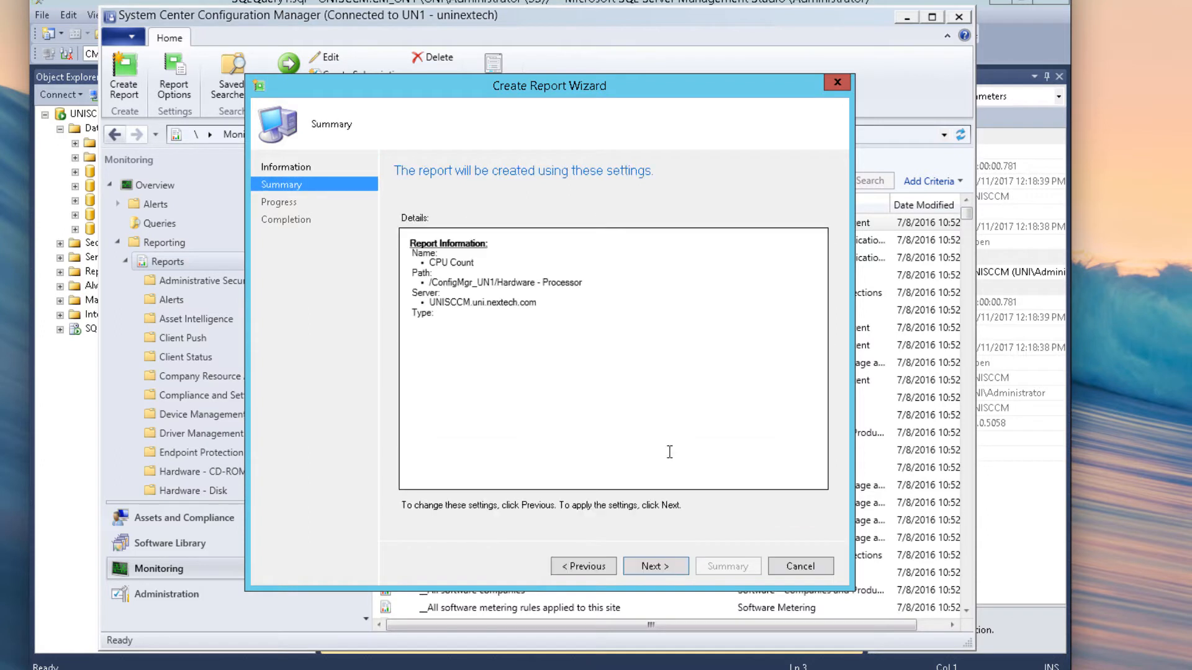
{"action": "left_click", "coordinate": [660, 567]}
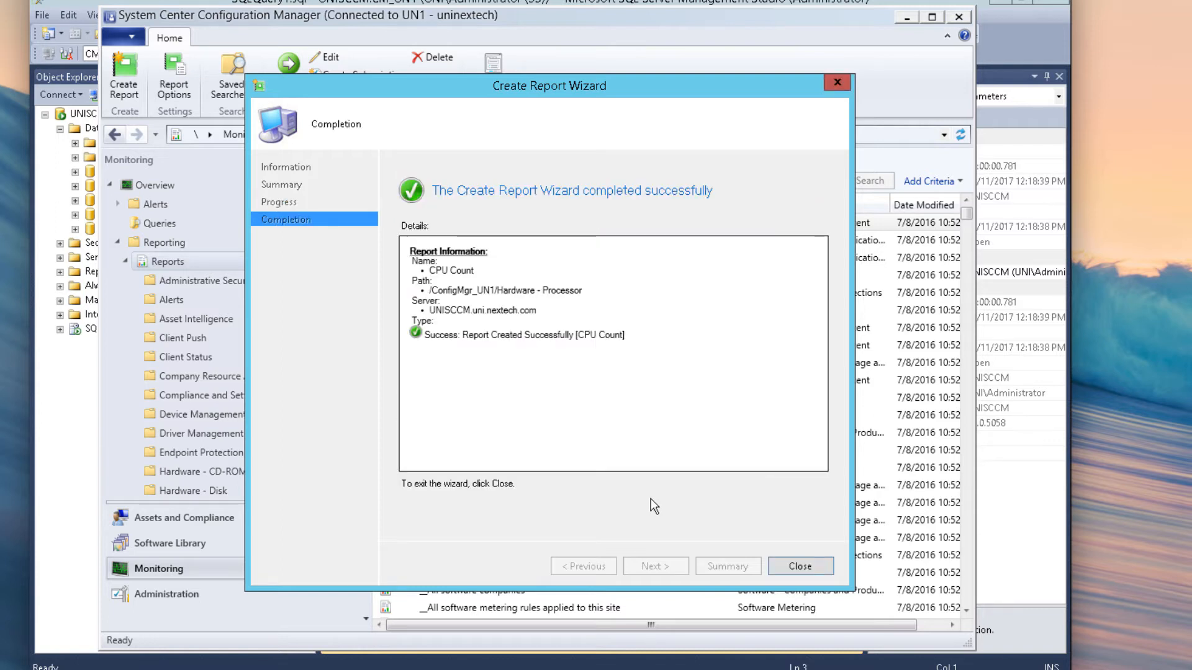
{"action": "key", "text": "Return"}
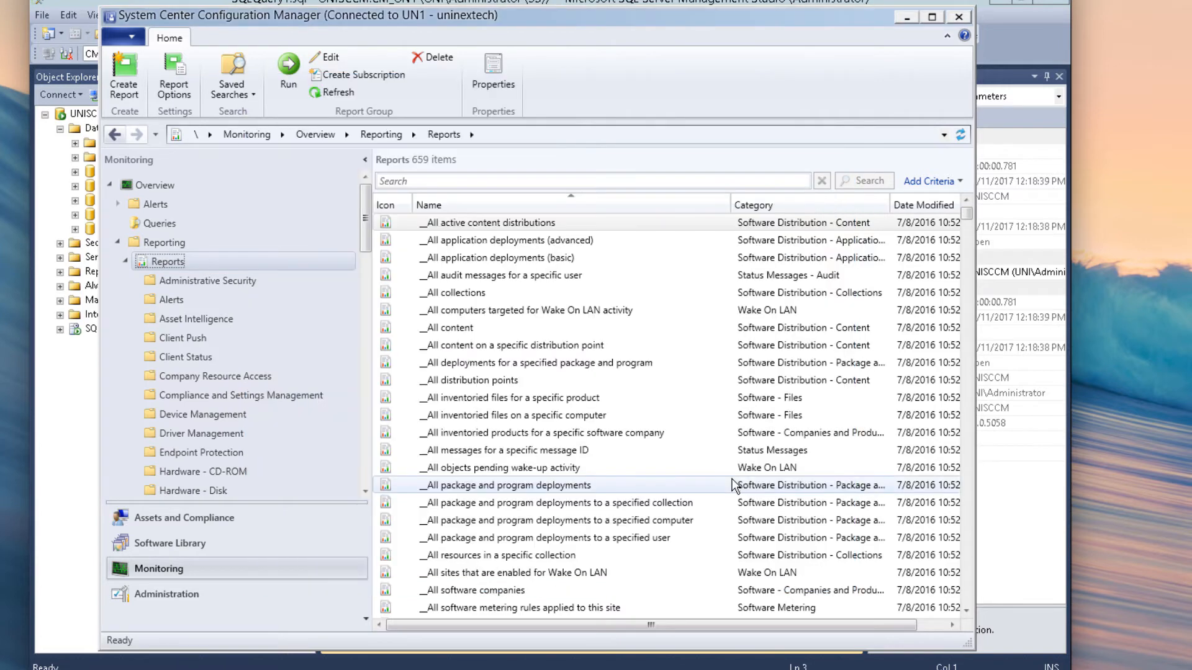
Step: Open CPU Count for editing and sign in to the report server with the administrator user name and password
{"action": "double_click", "coordinate": [735, 486]}
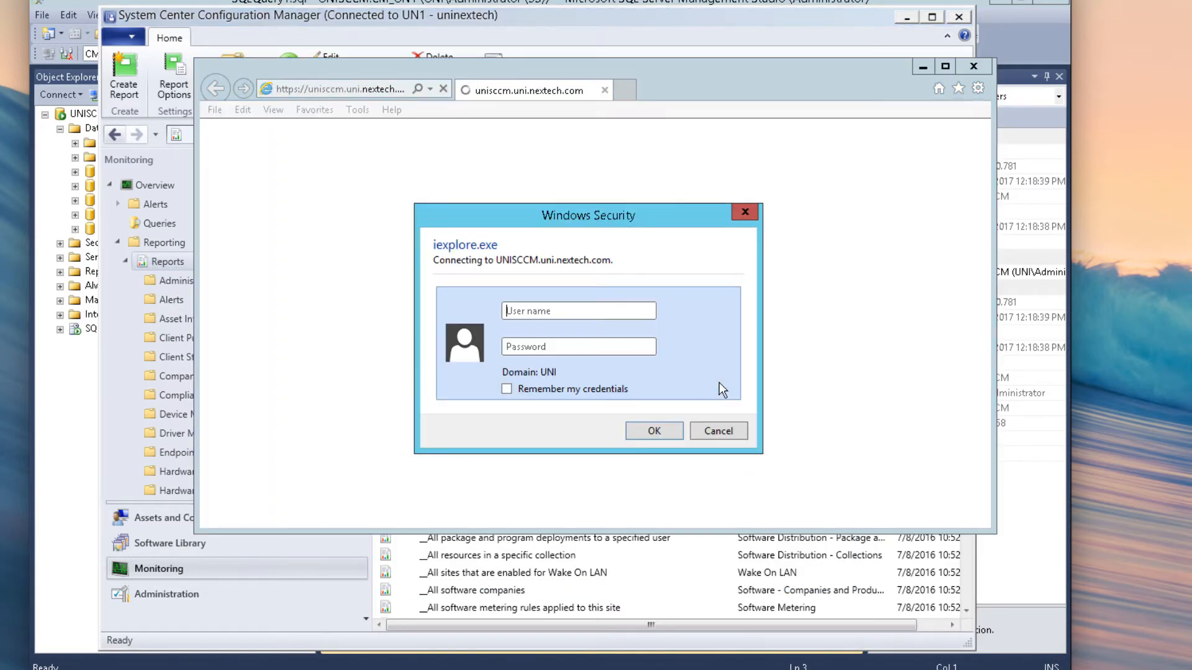
{"action": "type", "text": "uni\\admini"}
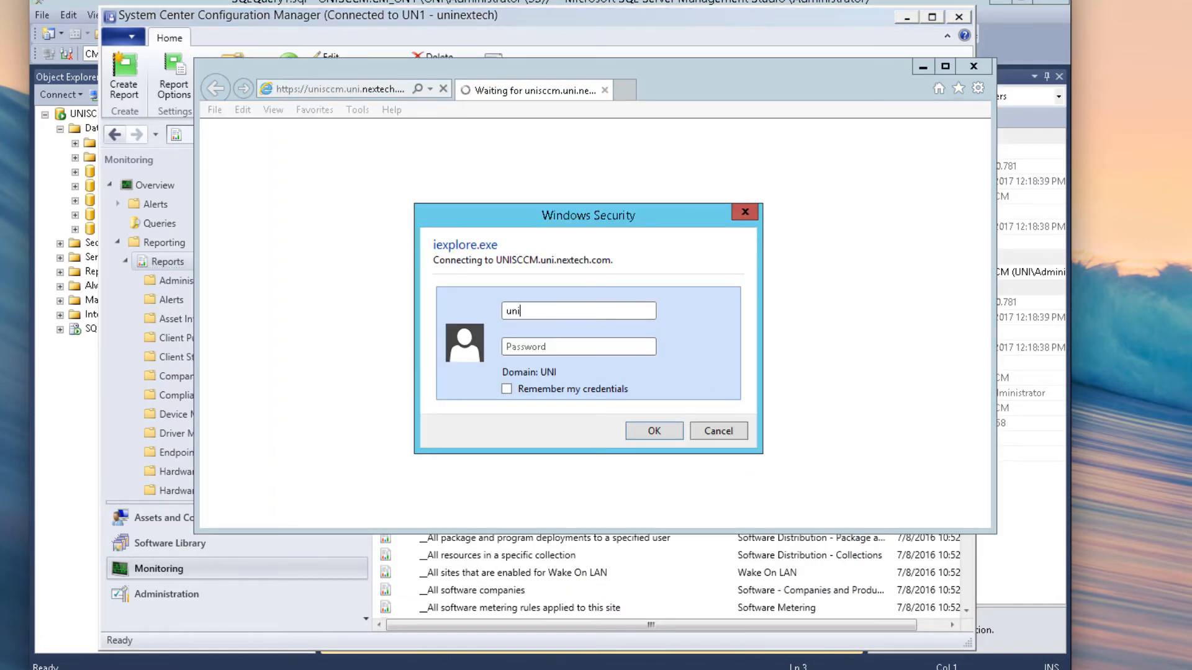
{"action": "type", "text": "strator"}
{"action": "key", "text": "Tab"}
{"action": "type", "text": "P@ssw0rd"}
{"action": "left_click", "coordinate": [654, 429]}
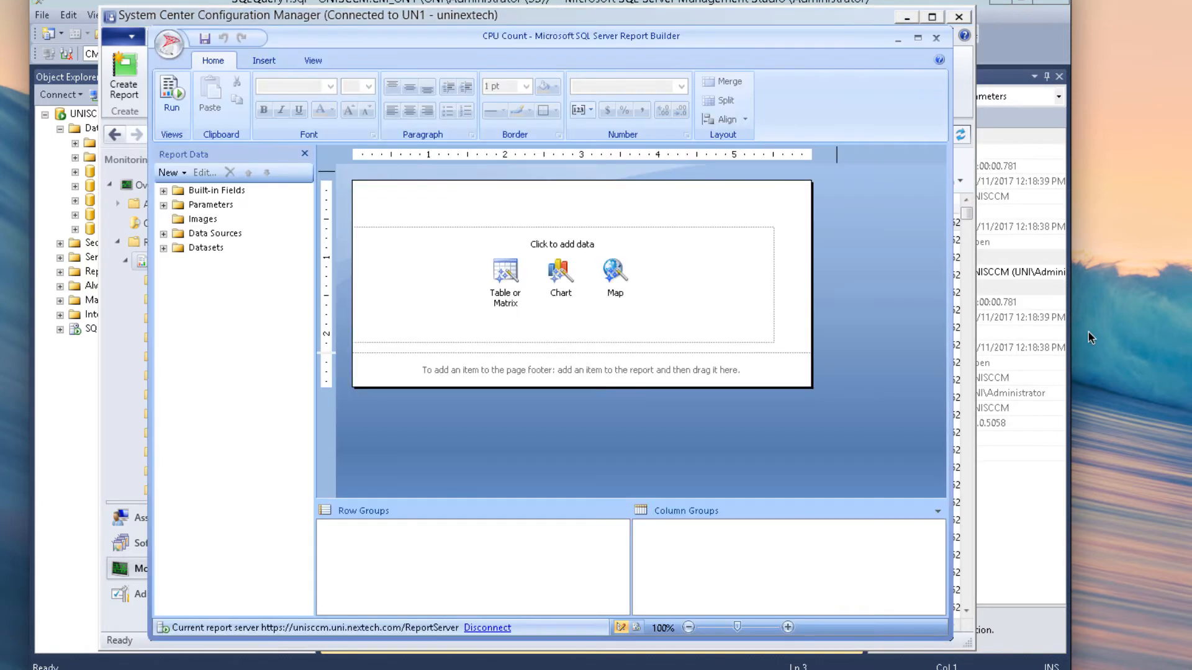
Step: Insert a table based on a new dataset rather than the existing DataSetAdminID
{"action": "left_click", "coordinate": [517, 287]}
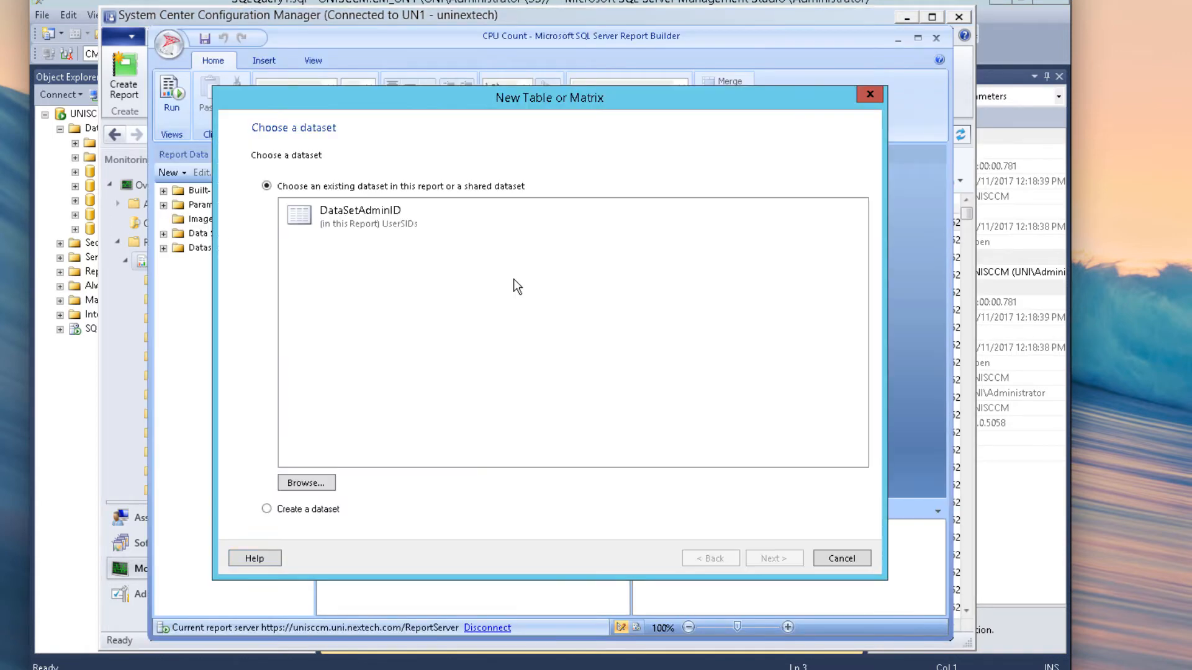
{"action": "left_click", "coordinate": [338, 227]}
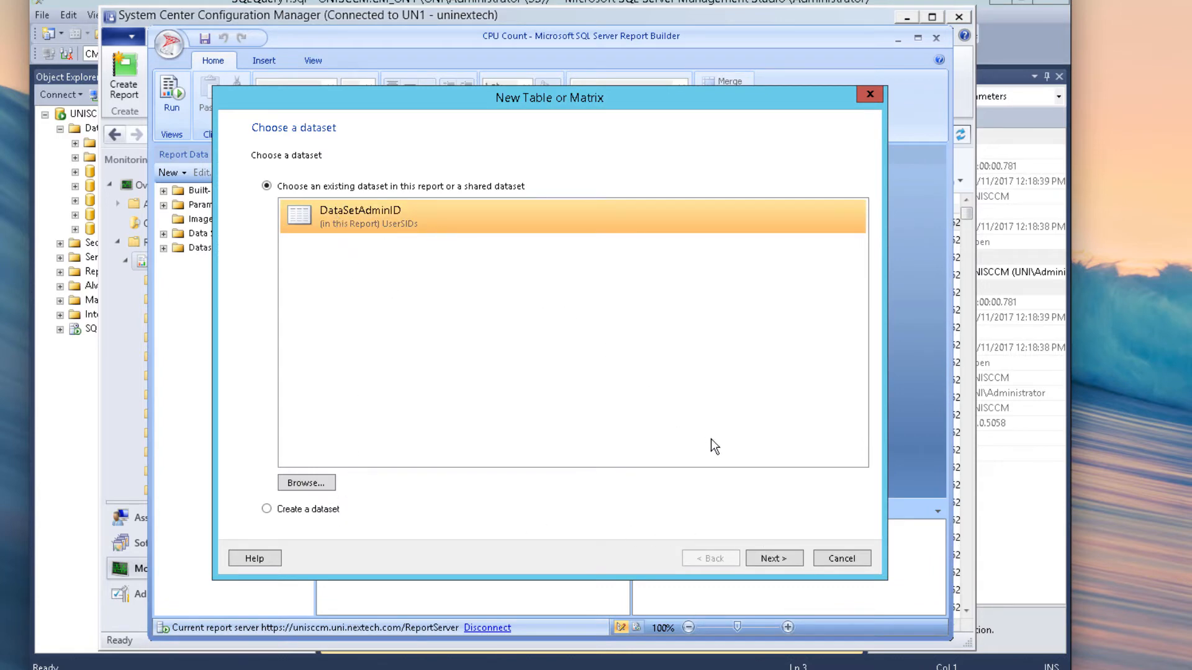
{"action": "left_click", "coordinate": [324, 510]}
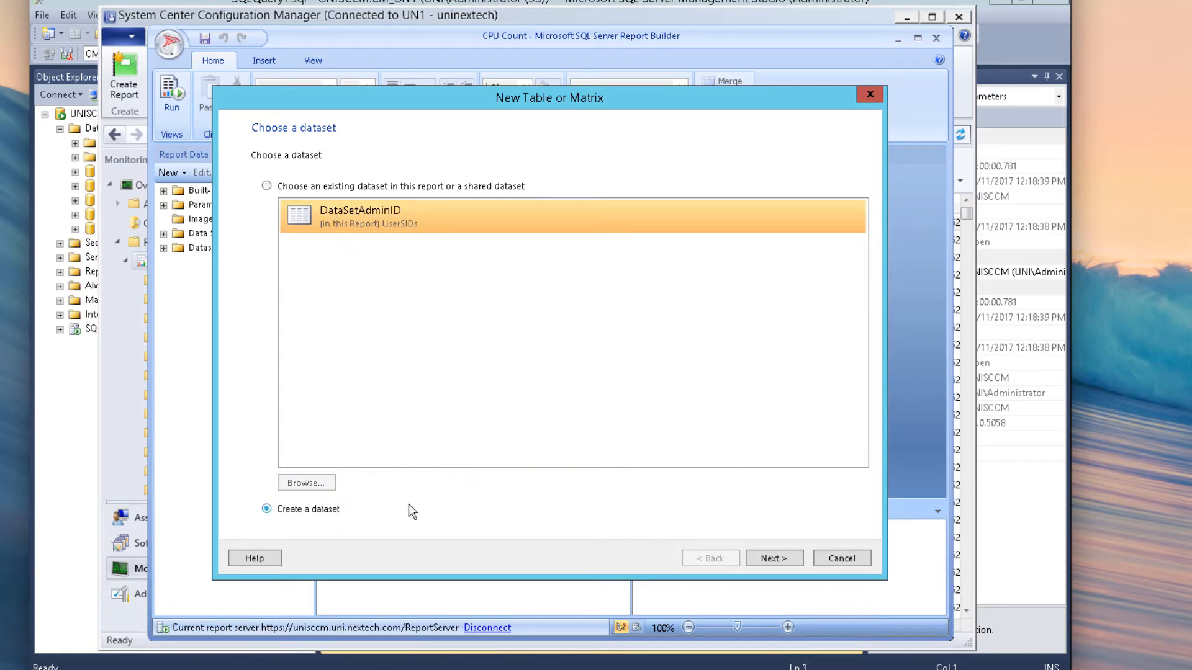
{"action": "left_click", "coordinate": [291, 189]}
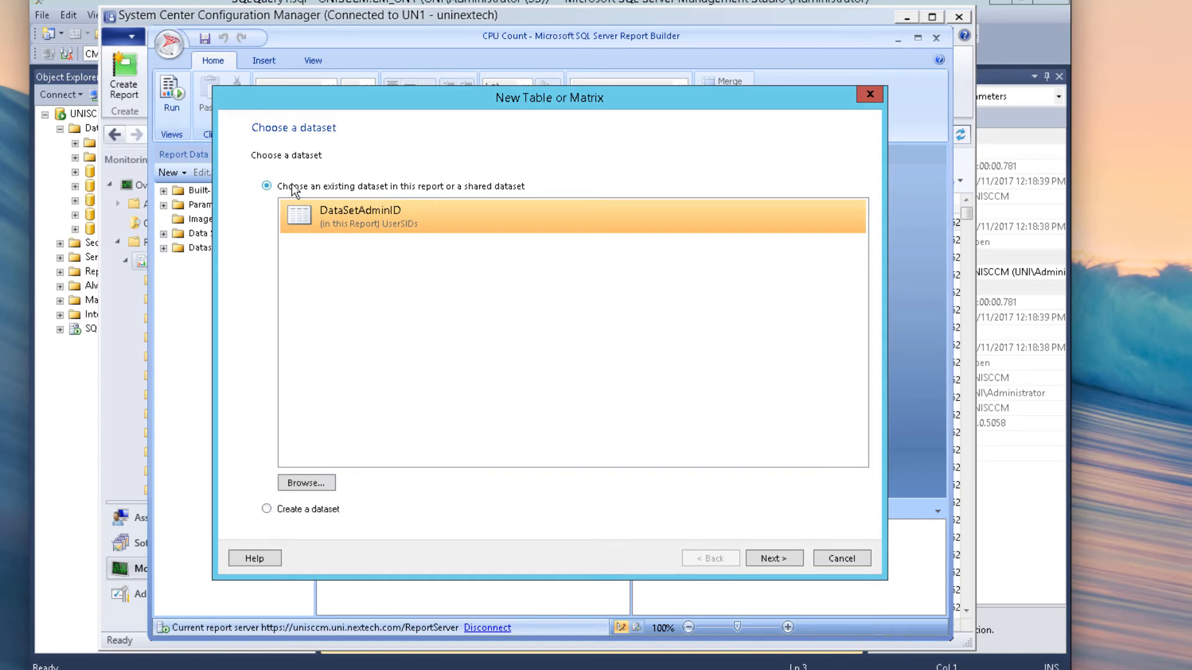
{"action": "left_click", "coordinate": [334, 508]}
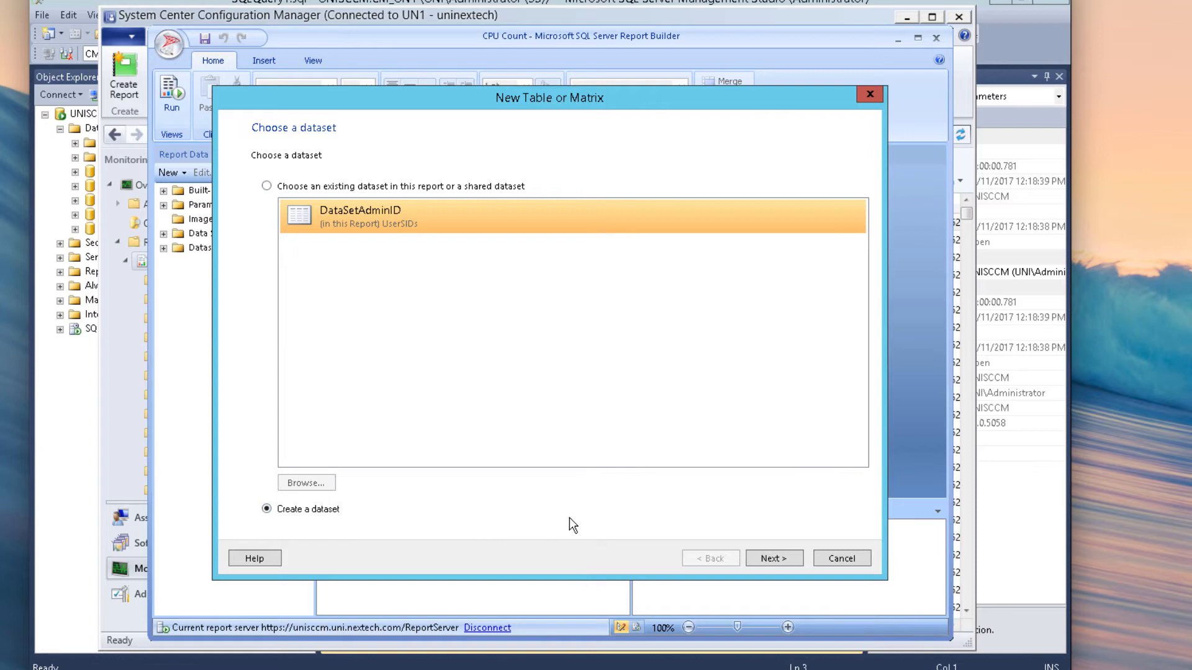
{"action": "left_click", "coordinate": [795, 558]}
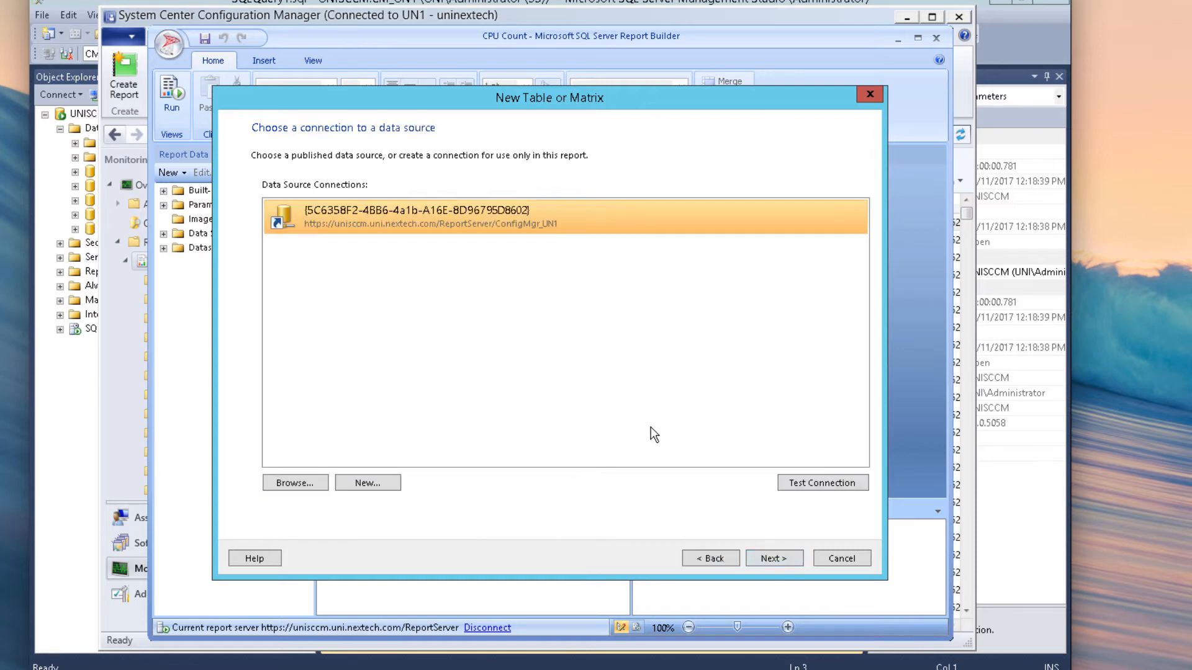
Step: Test the ConfigMgr_UN1 data source connection and connect as the current Windows user
{"action": "left_click", "coordinate": [788, 483]}
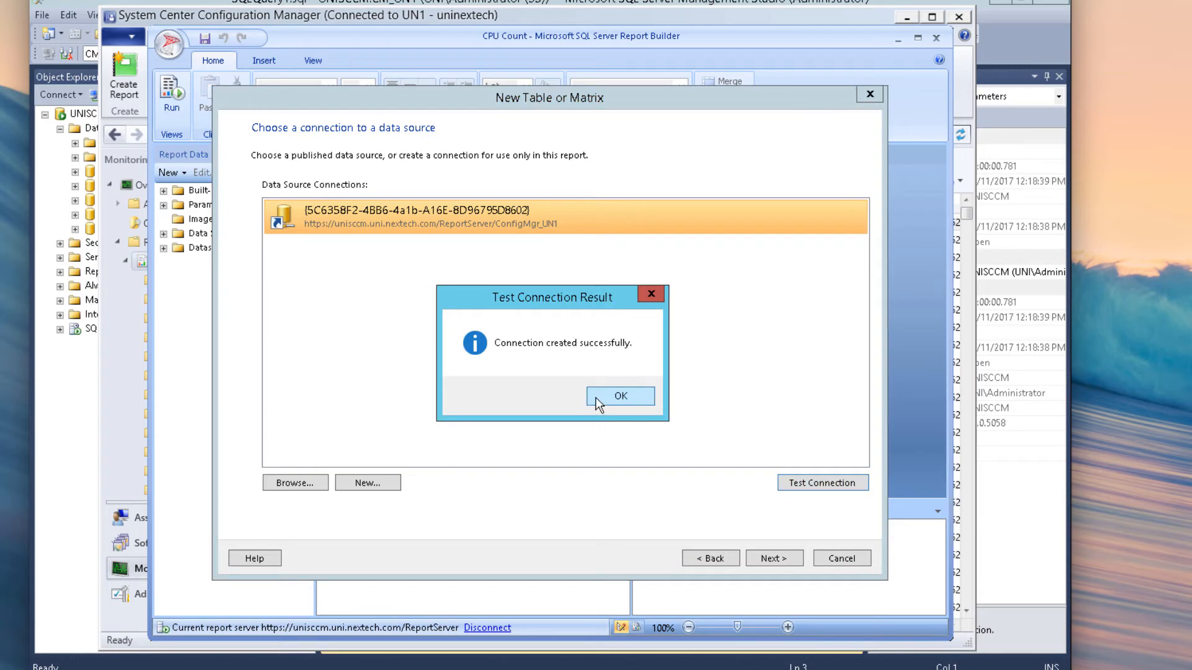
{"action": "left_click", "coordinate": [594, 397]}
{"action": "left_click", "coordinate": [780, 557]}
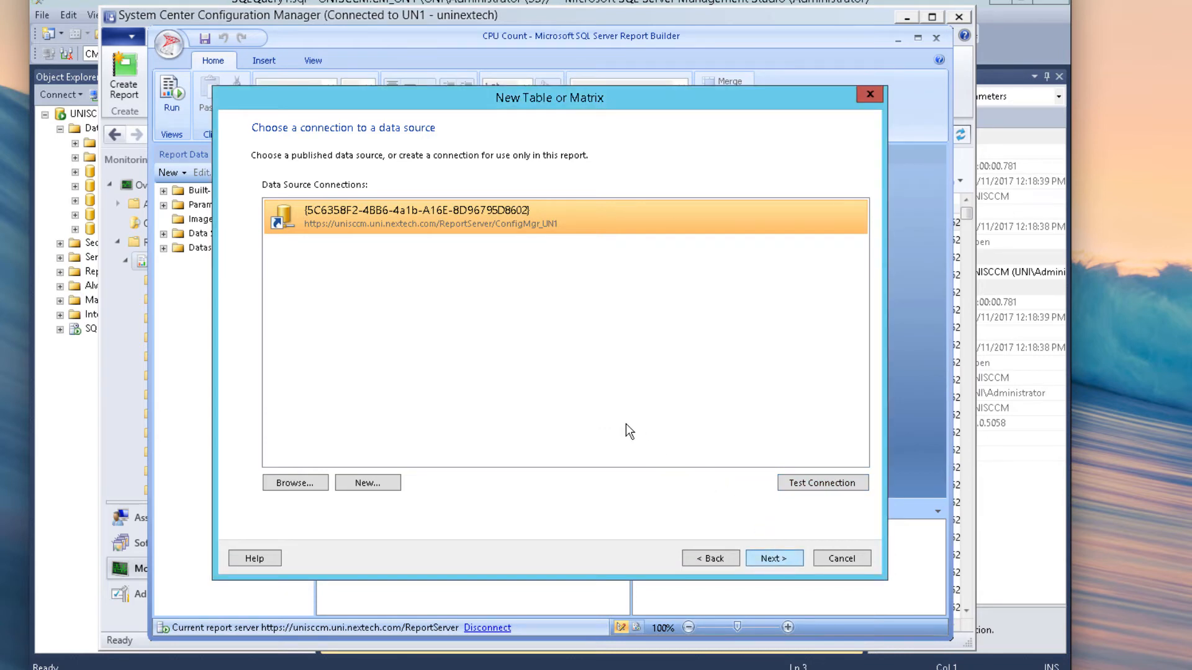
{"action": "left_click", "coordinate": [471, 281]}
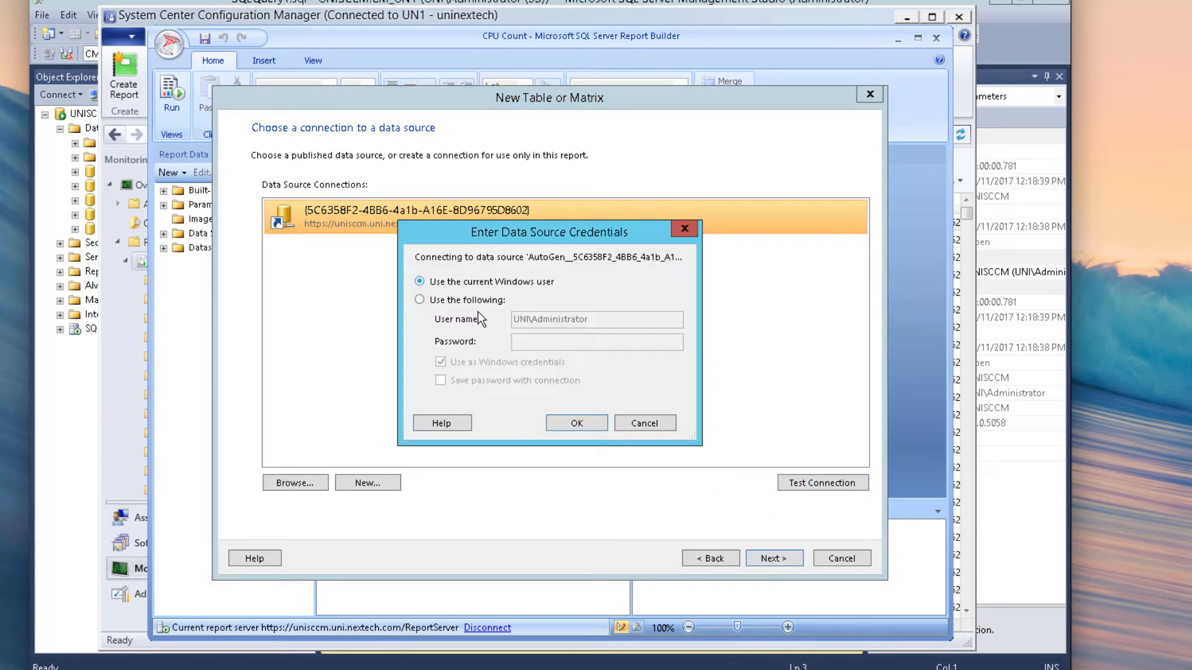
{"action": "left_click", "coordinate": [577, 416]}
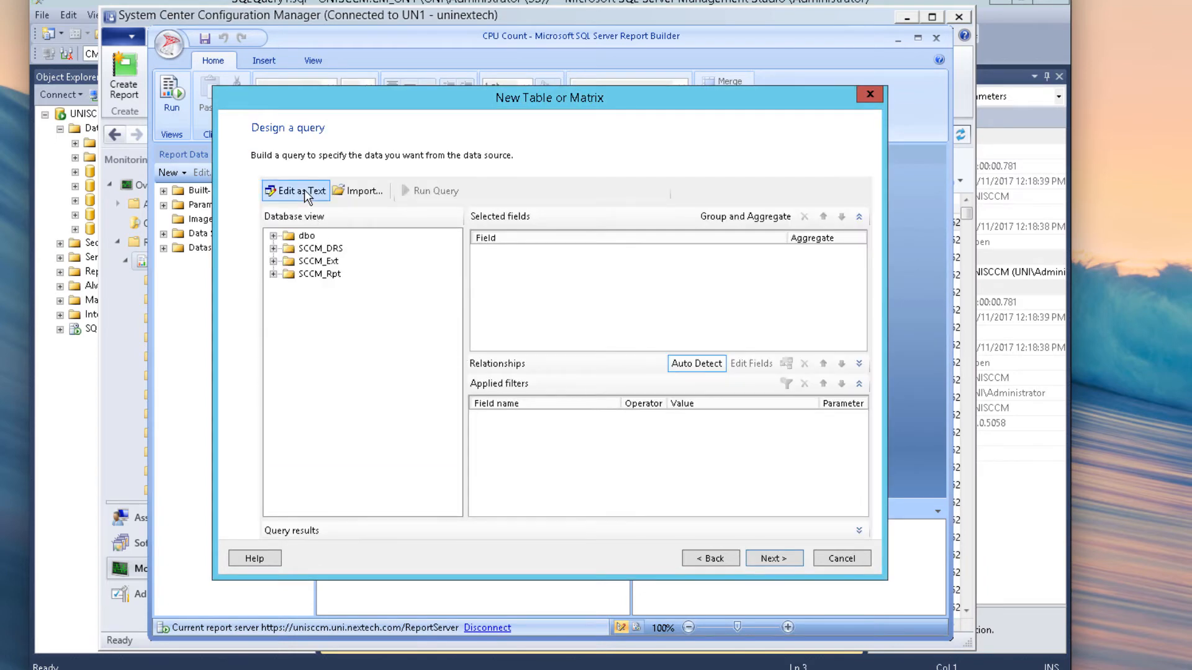
Step: Paste the prepared CPU query as plain text and run it to preview six processor rows
{"action": "left_click", "coordinate": [304, 191]}
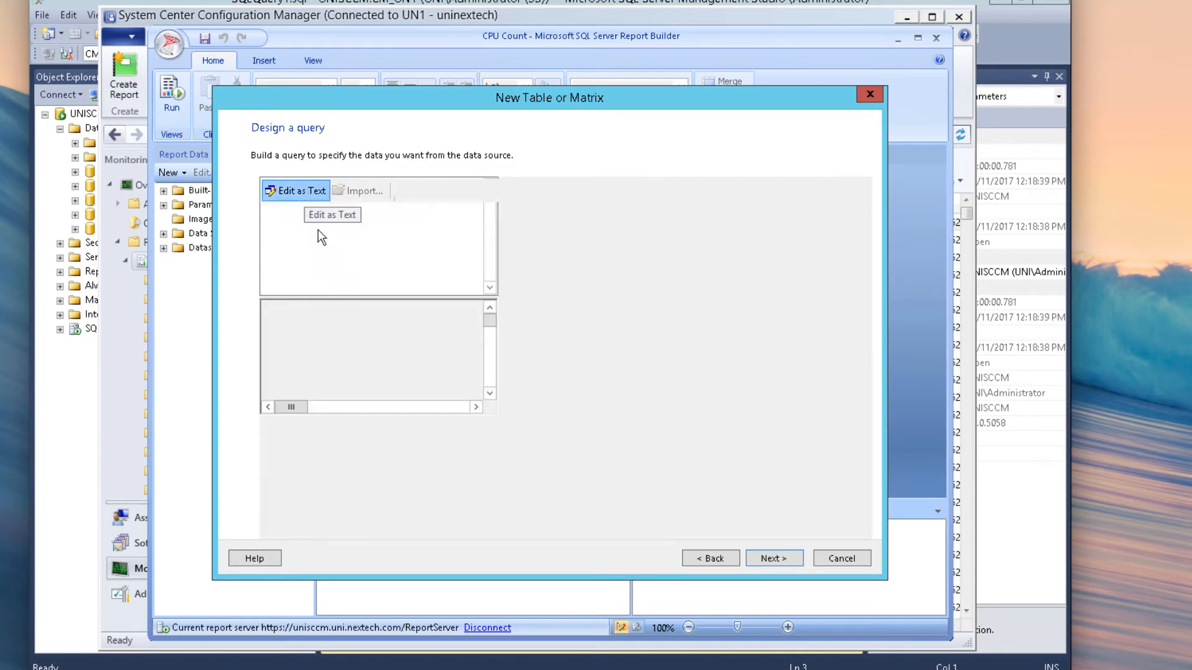
{"action": "right_click", "coordinate": [326, 234]}
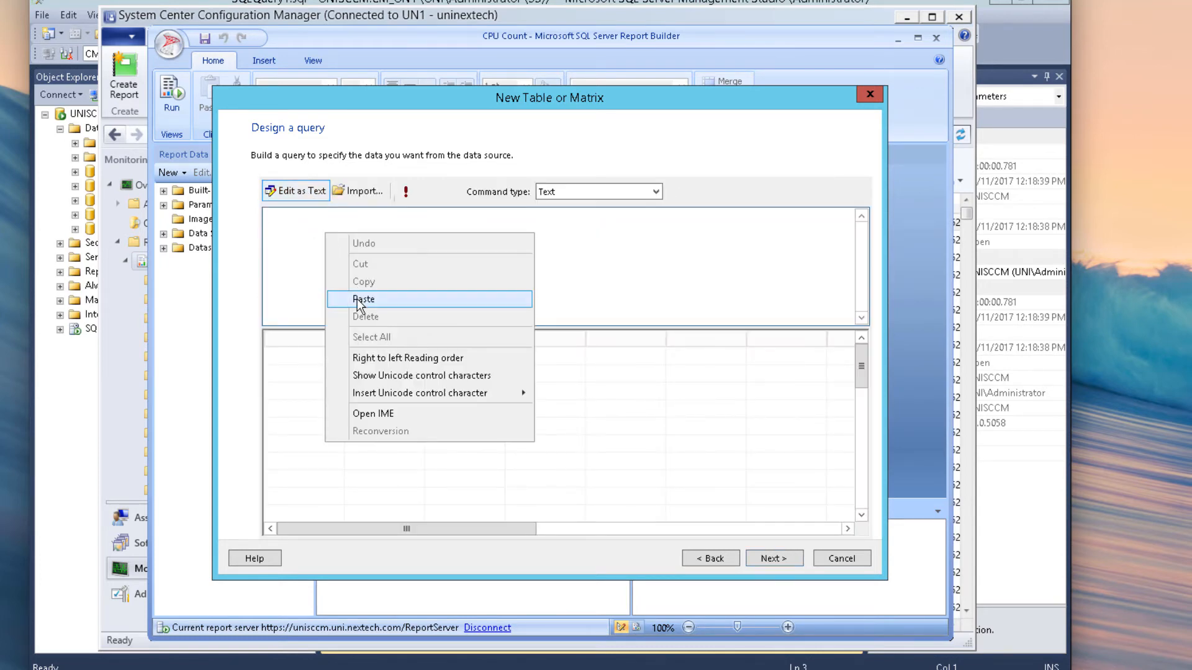
{"action": "left_click", "coordinate": [362, 299]}
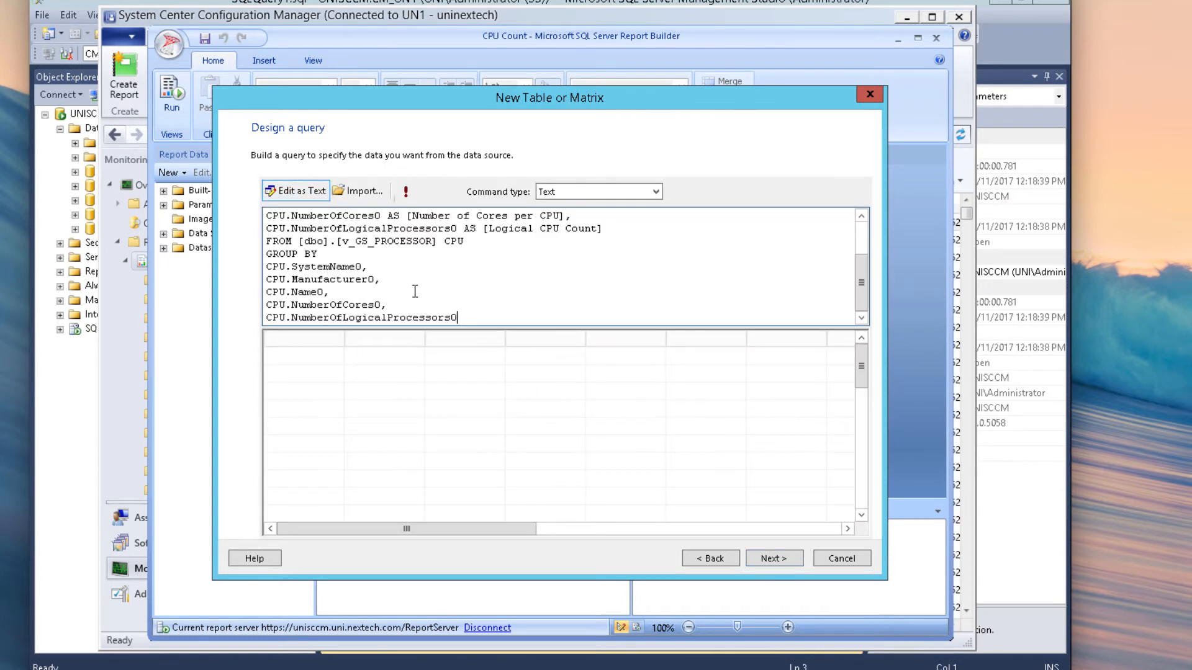
{"action": "left_click", "coordinate": [409, 193]}
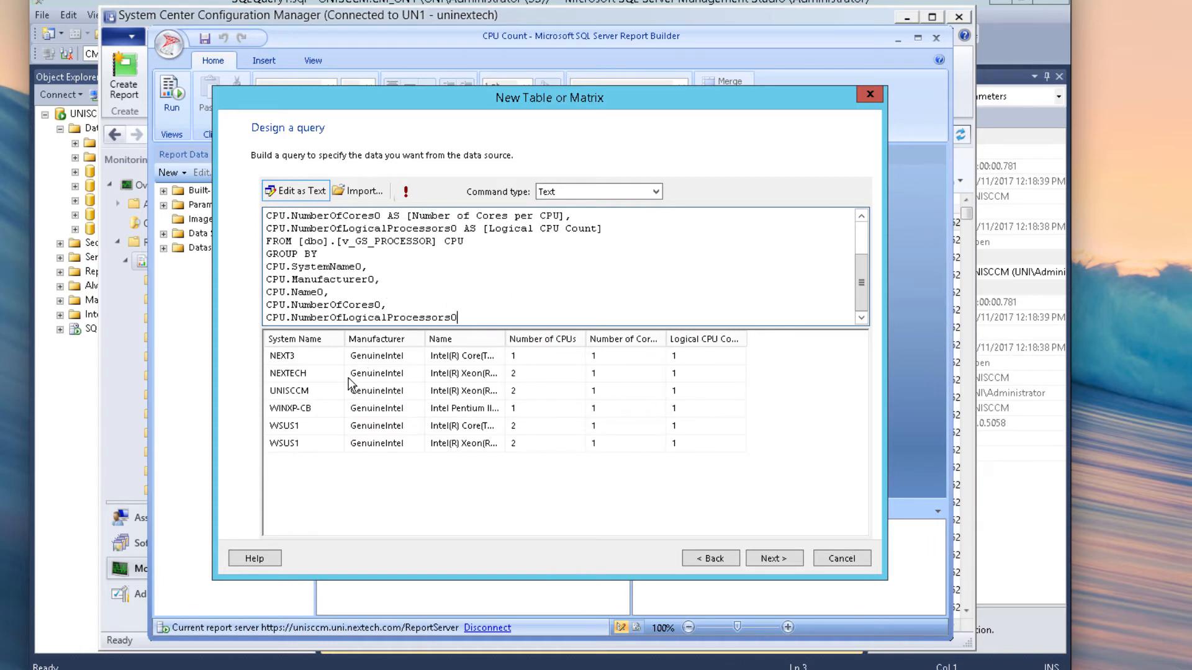
{"action": "left_click", "coordinate": [770, 561]}
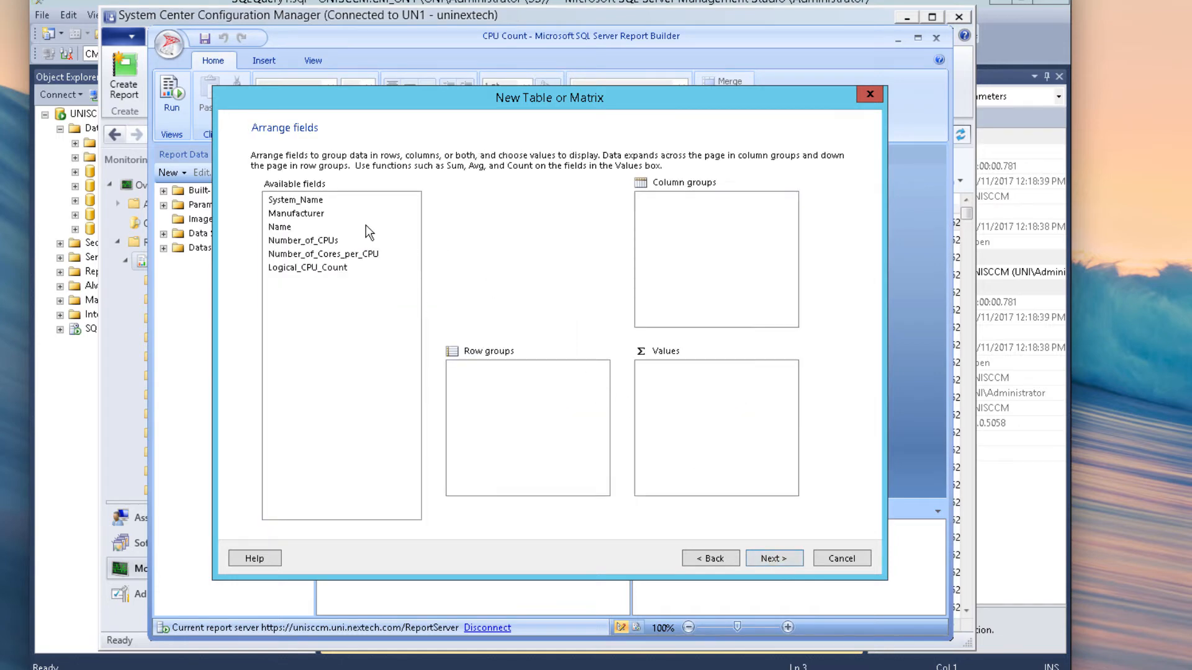
Step: Put System Name, Manufacturer, Name, processor count and Logical CPU fields into Values, styled Ocean
{"action": "left_click", "coordinate": [311, 202]}
{"action": "left_click", "coordinate": [306, 272], "text": "shift"}
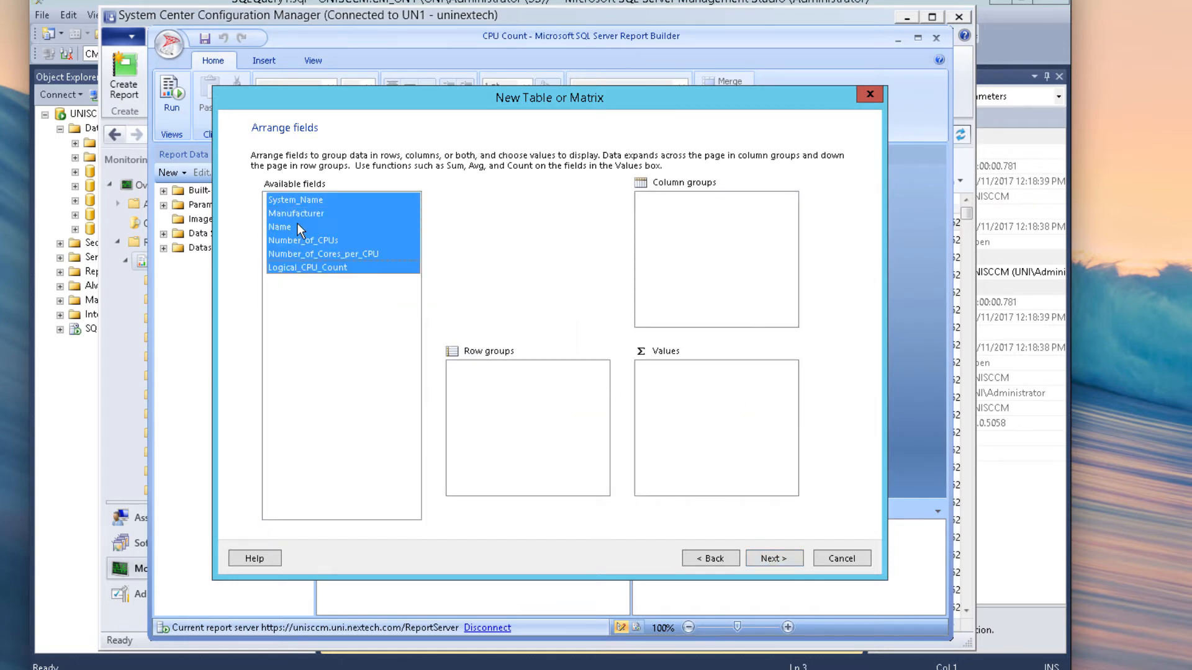
{"action": "left_click_drag", "start_coordinate": [306, 272], "coordinate": [687, 437]}
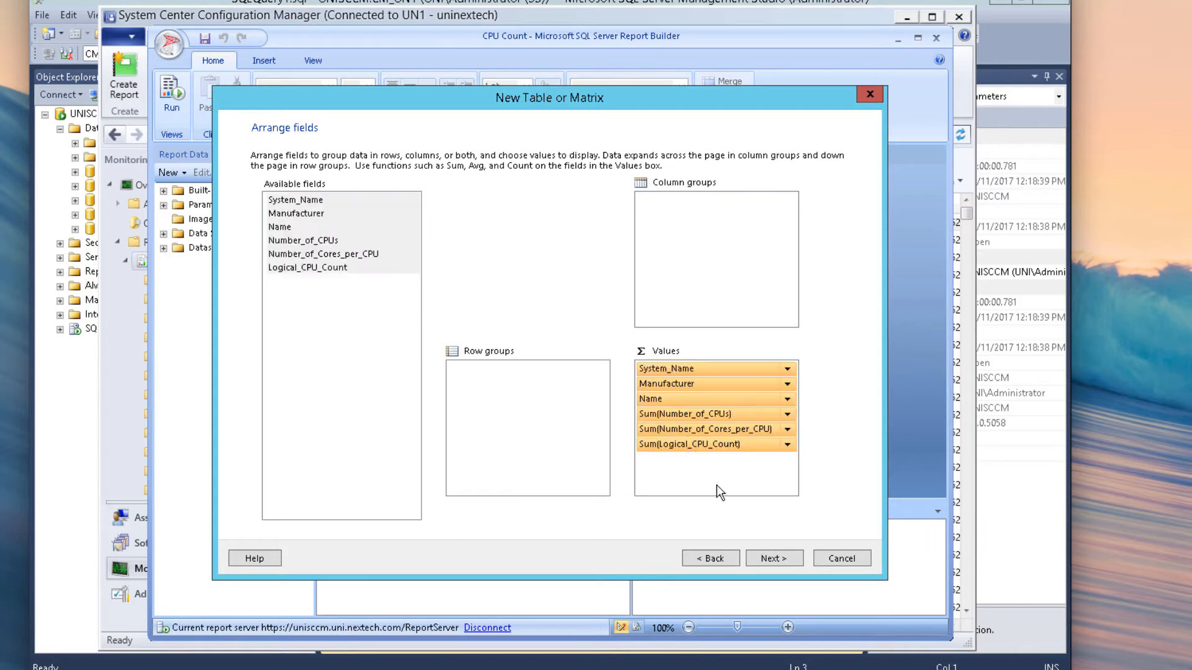
{"action": "left_click", "coordinate": [775, 557]}
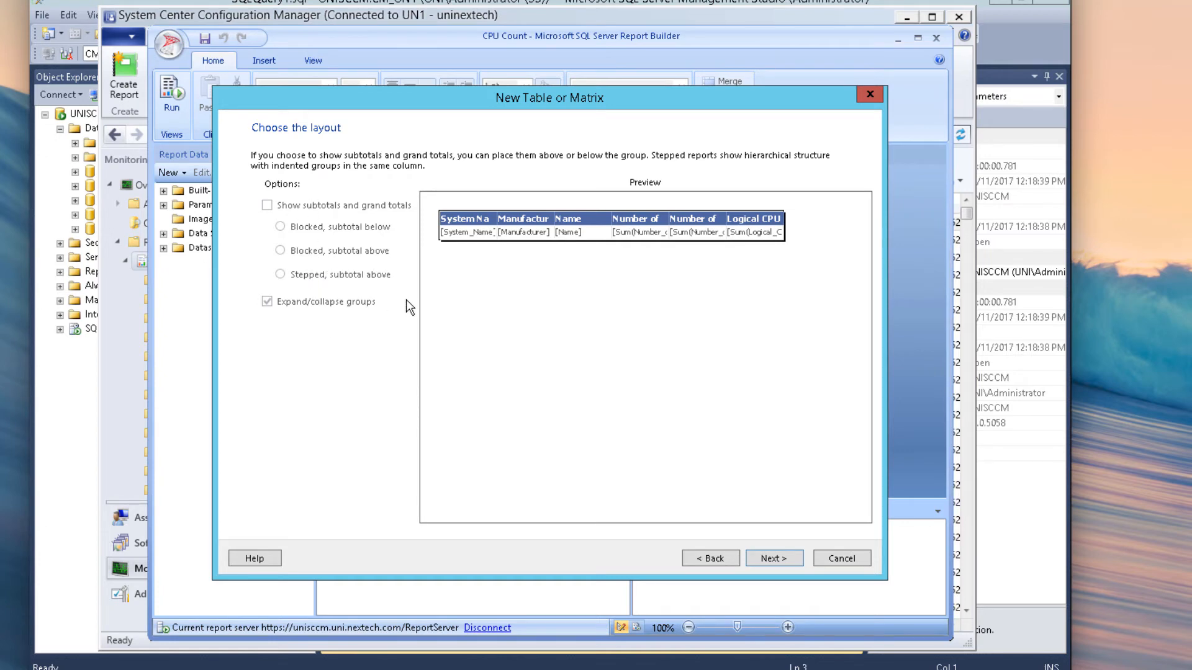
{"action": "left_click", "coordinate": [785, 557]}
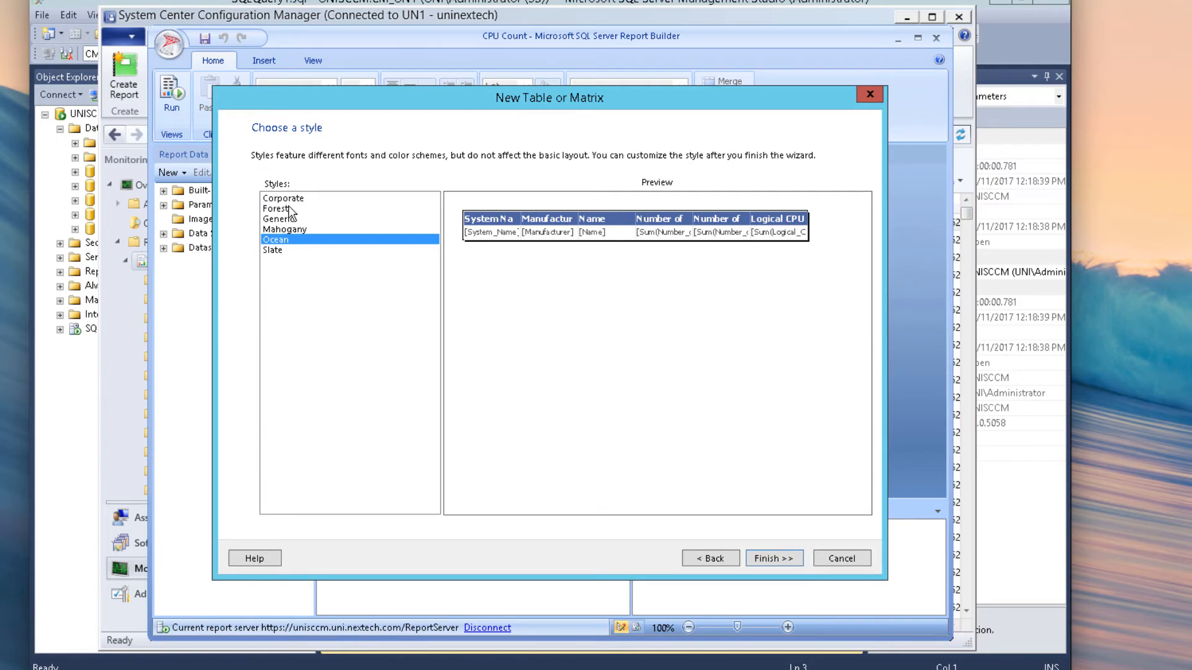
{"action": "left_click", "coordinate": [282, 249]}
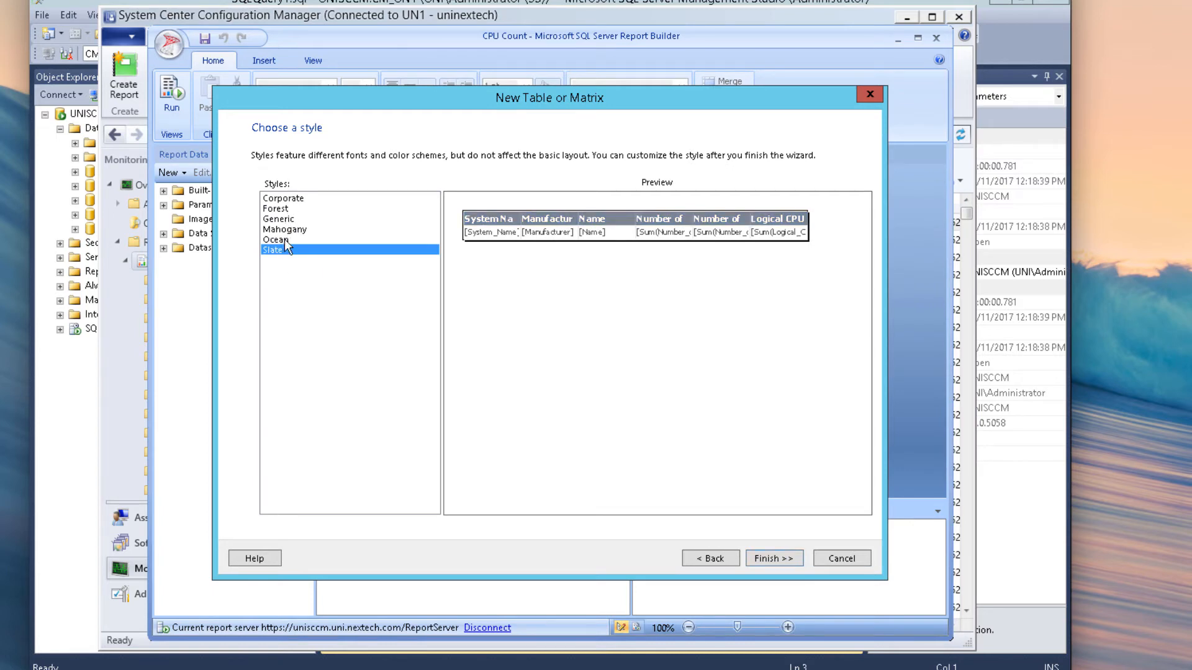
{"action": "left_click", "coordinate": [285, 235]}
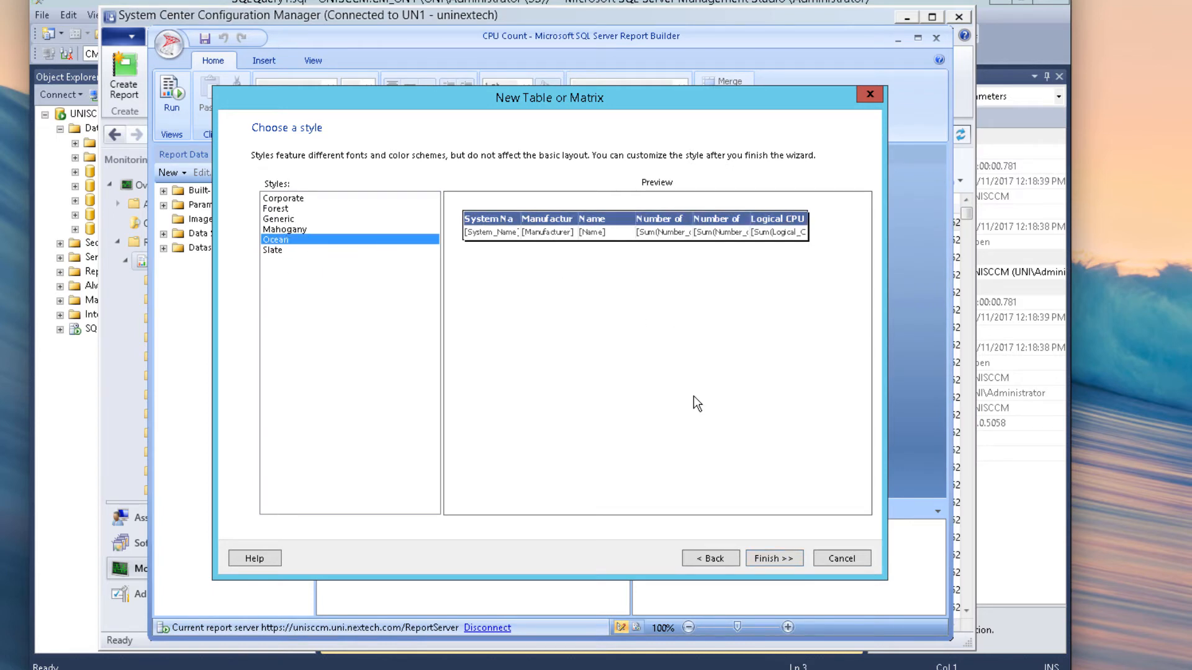
{"action": "left_click", "coordinate": [773, 558]}
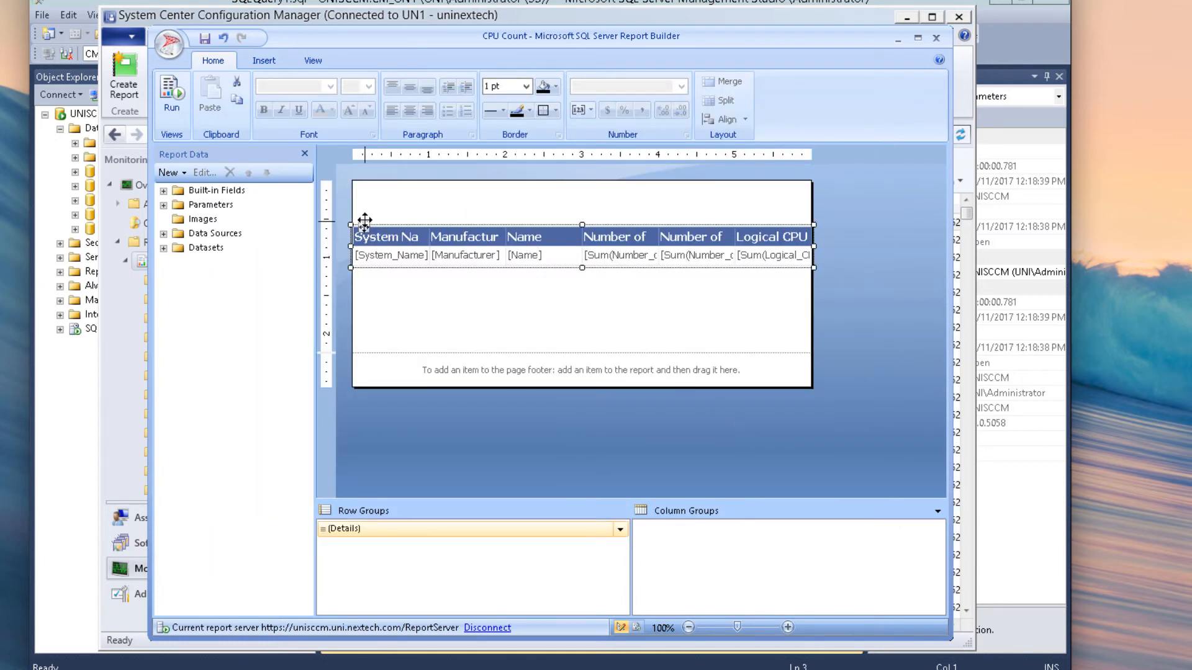
Step: Move the CPU table to the top of the page and run the report to preview six systems
{"action": "left_click_drag", "start_coordinate": [364, 221], "coordinate": [365, 180]}
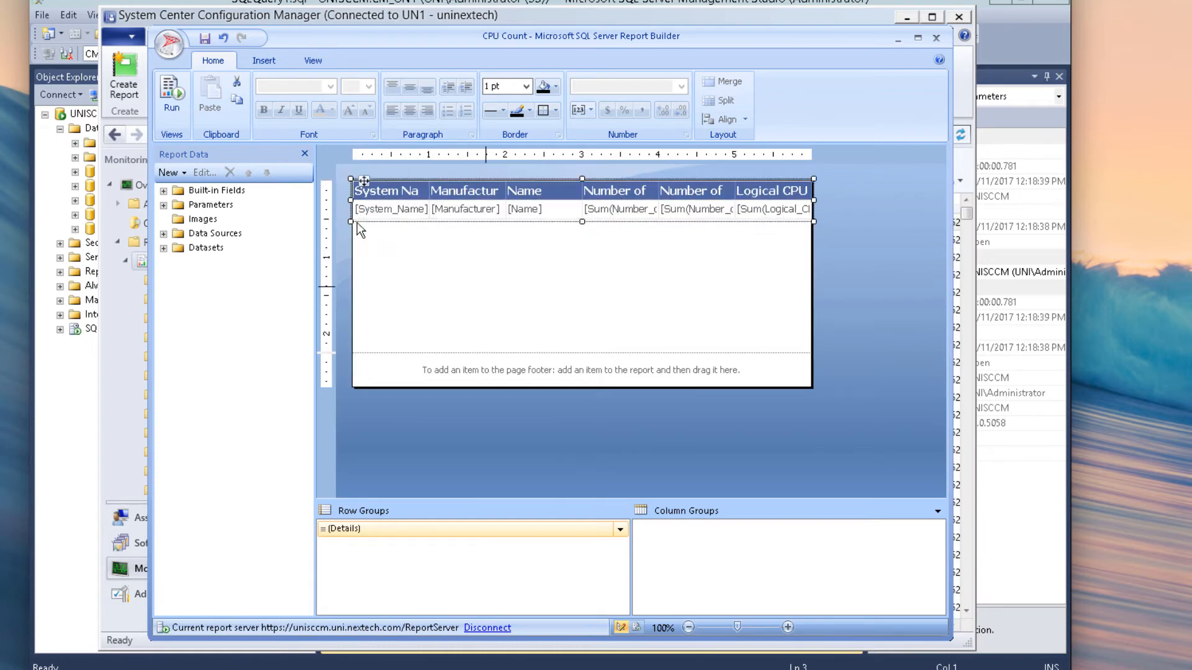
{"action": "left_click", "coordinate": [174, 102]}
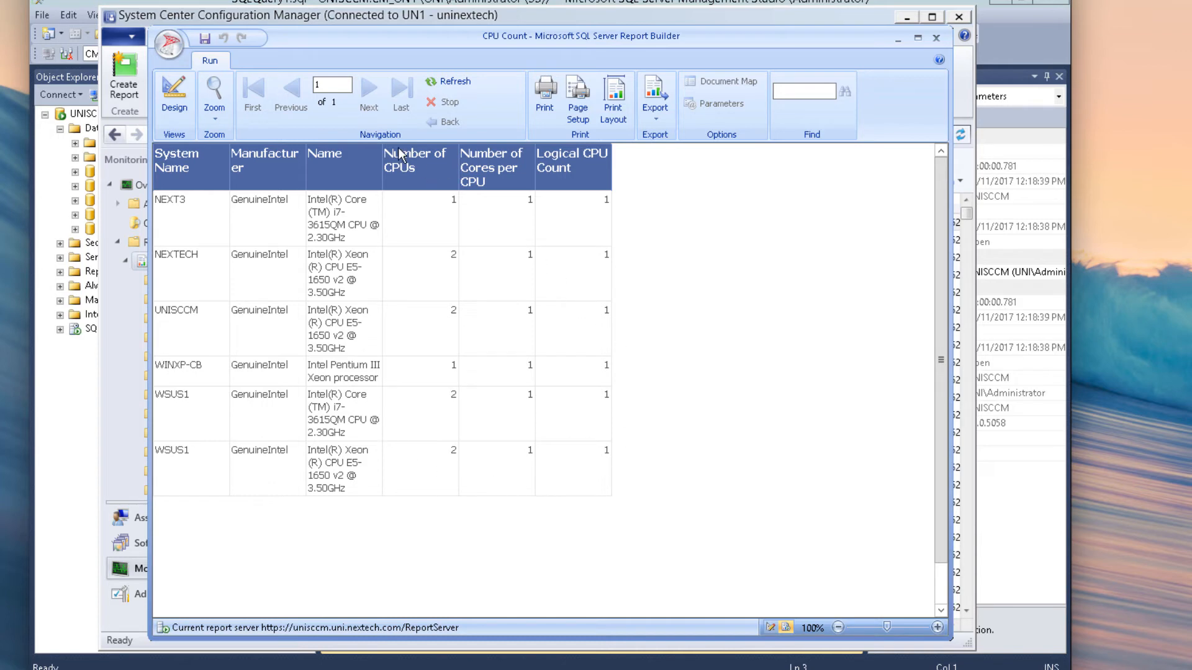
Step: Close Report Builder saving changes, then select CPU Count in the Hardware - Processor reports folder
{"action": "left_click", "coordinate": [937, 39]}
{"action": "left_click", "coordinate": [539, 405]}
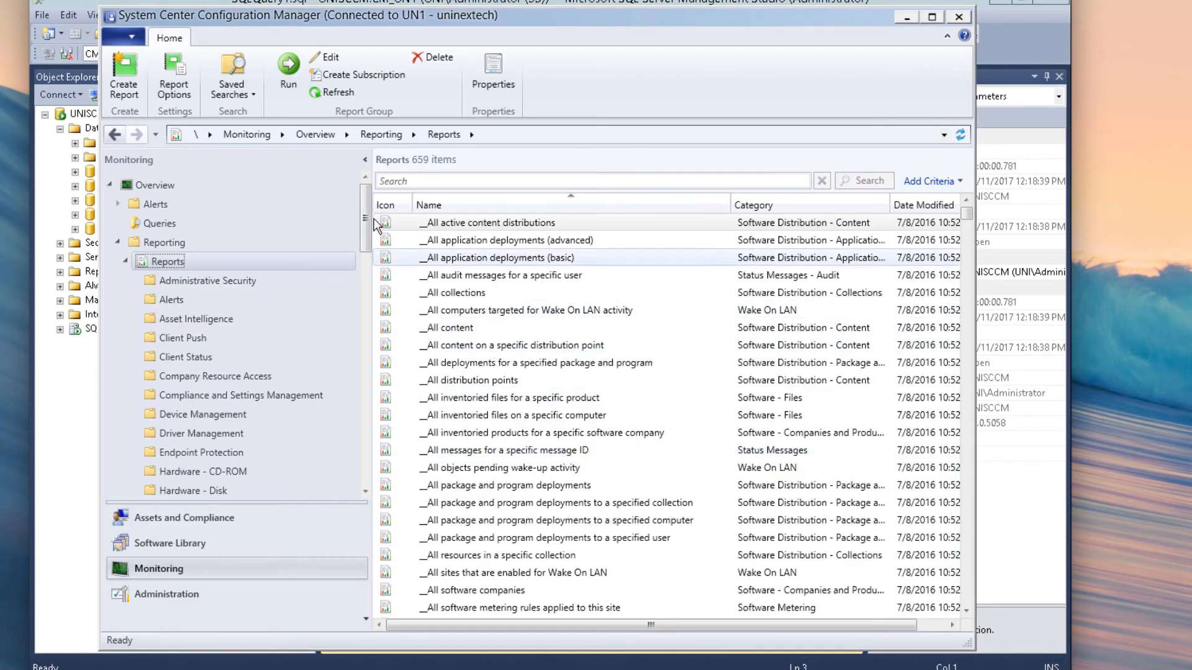
{"action": "left_click_drag", "start_coordinate": [365, 207], "coordinate": [368, 262]}
{"action": "scroll", "coordinate": [371, 295], "scroll_direction": "down", "scroll_amount": 3}
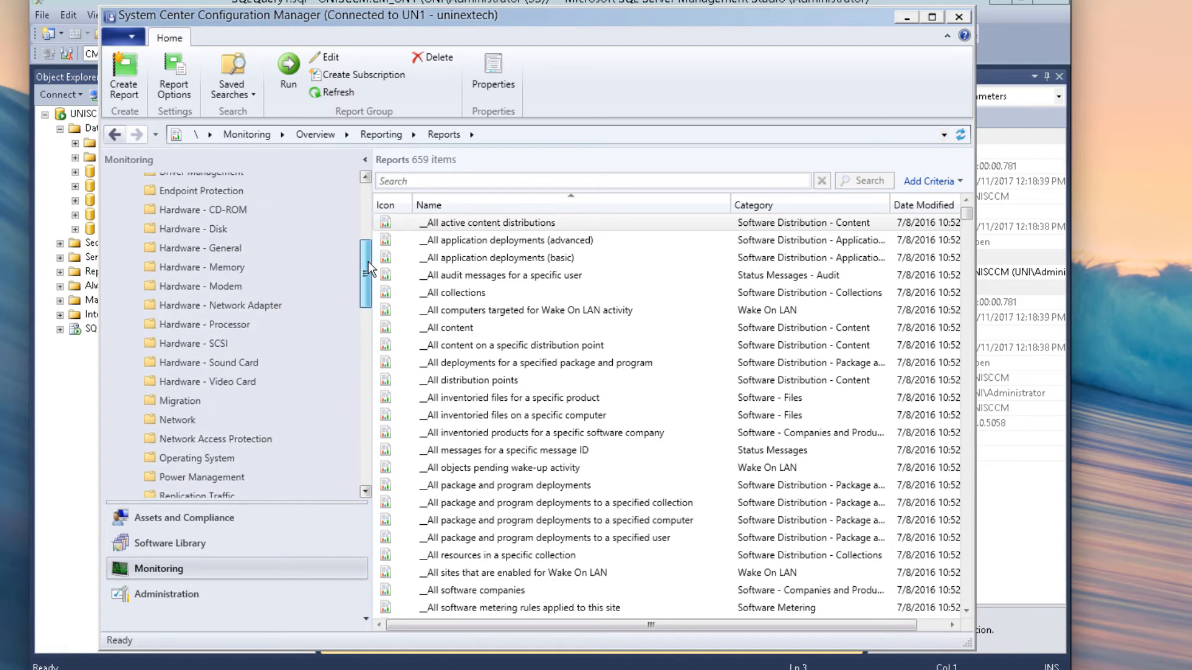
{"action": "left_click", "coordinate": [225, 335]}
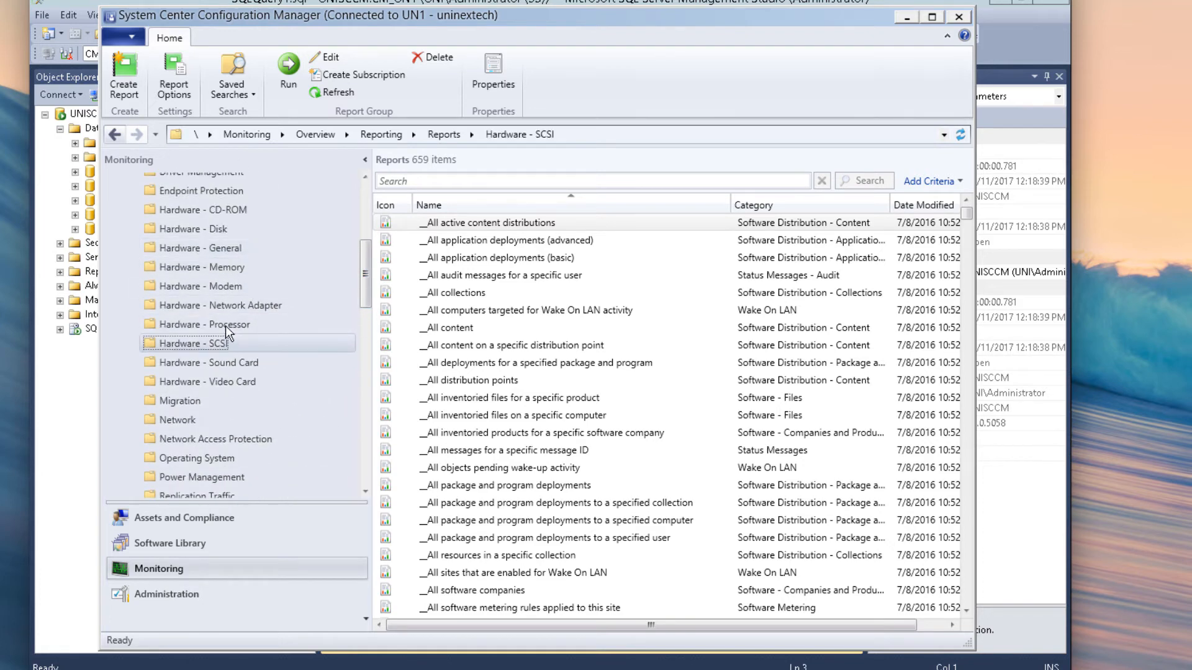
{"action": "left_click", "coordinate": [243, 325]}
{"action": "left_click", "coordinate": [455, 294]}
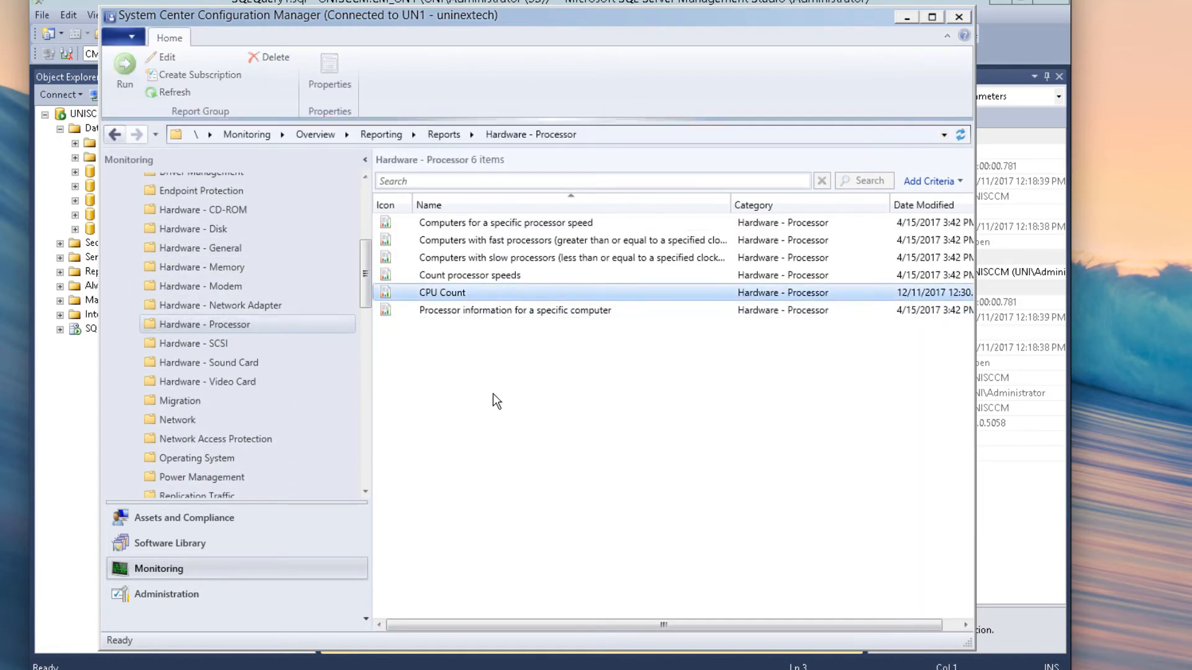
{"action": "right_click", "coordinate": [451, 292]}
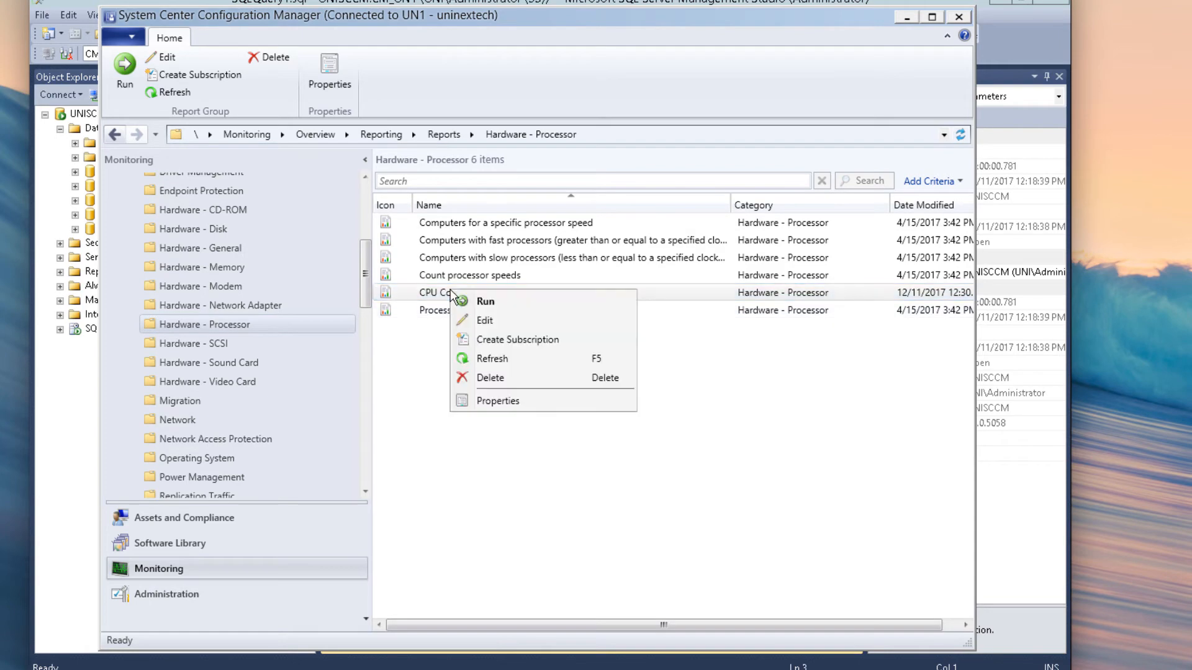
{"action": "left_click", "coordinate": [466, 304]}
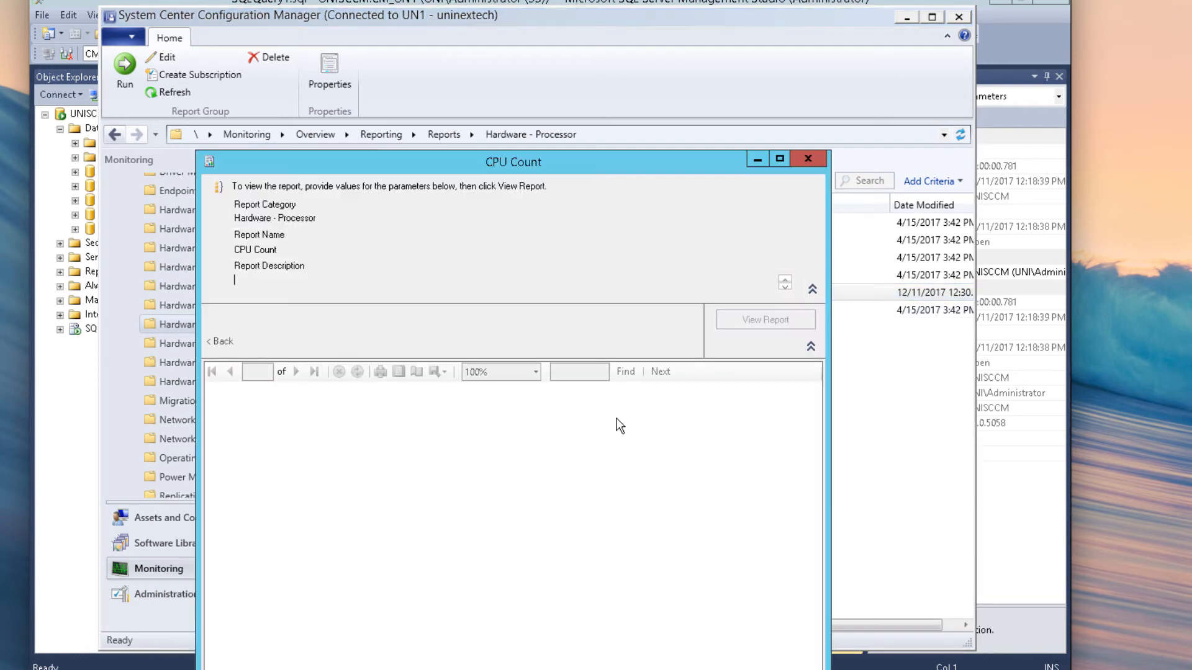
{"action": "left_click_drag", "start_coordinate": [556, 165], "coordinate": [583, 31]}
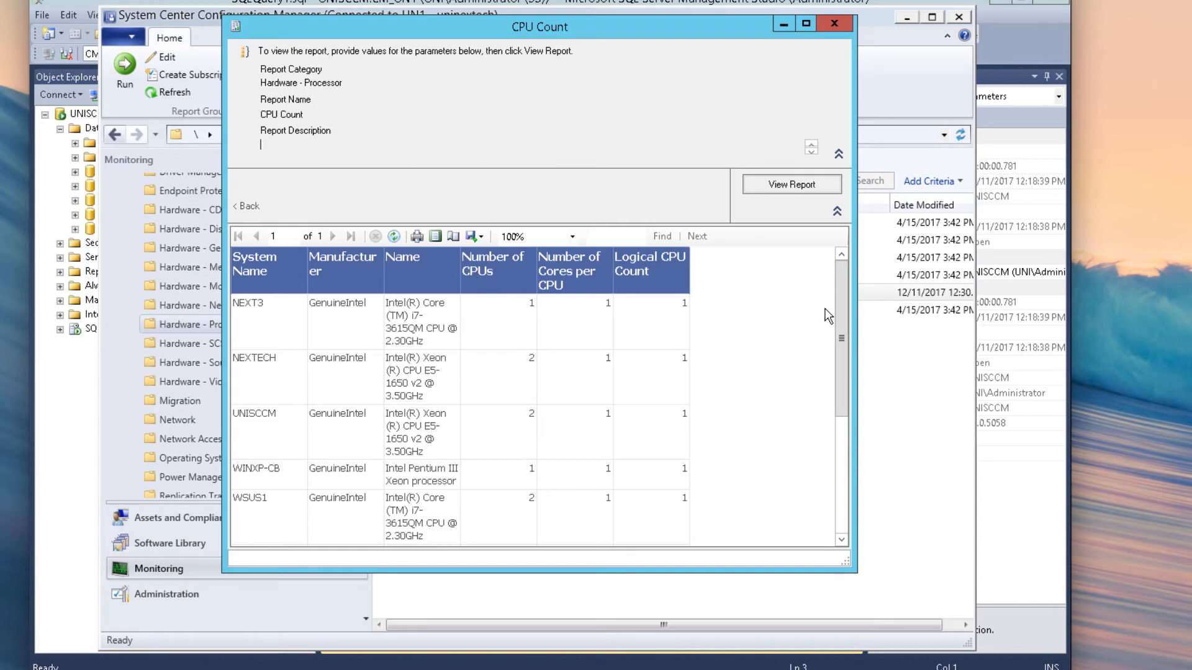
{"action": "left_click_drag", "start_coordinate": [837, 282], "coordinate": [857, 247]}
{"action": "left_click", "coordinate": [477, 237]}
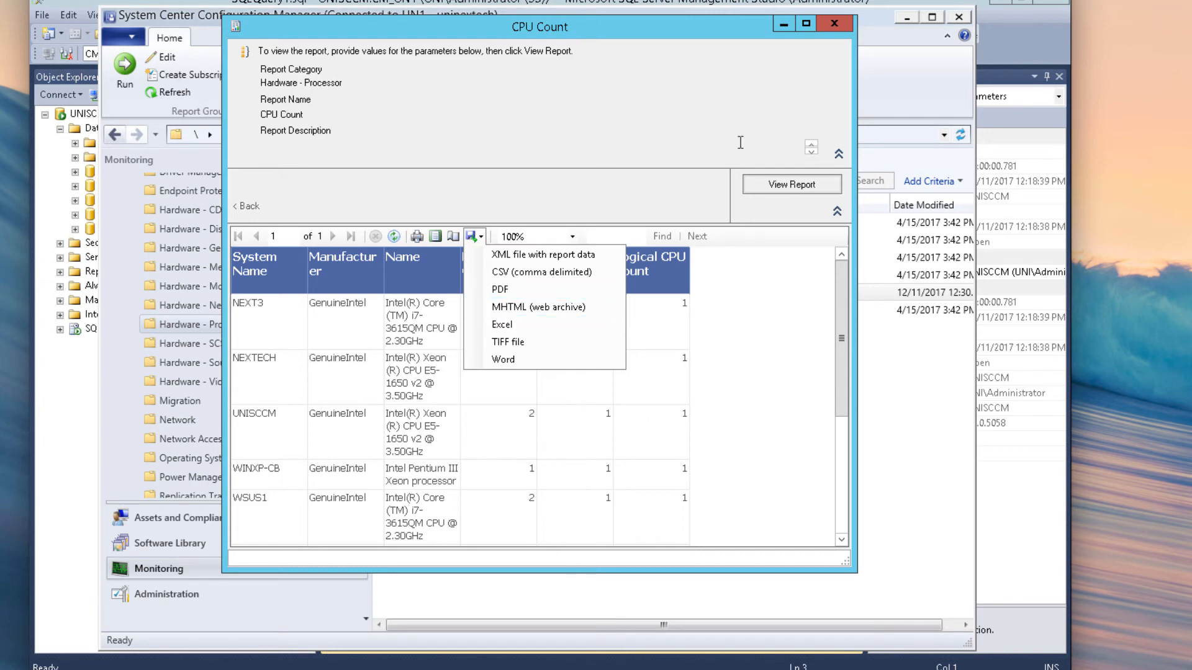
{"action": "left_click", "coordinate": [834, 23]}
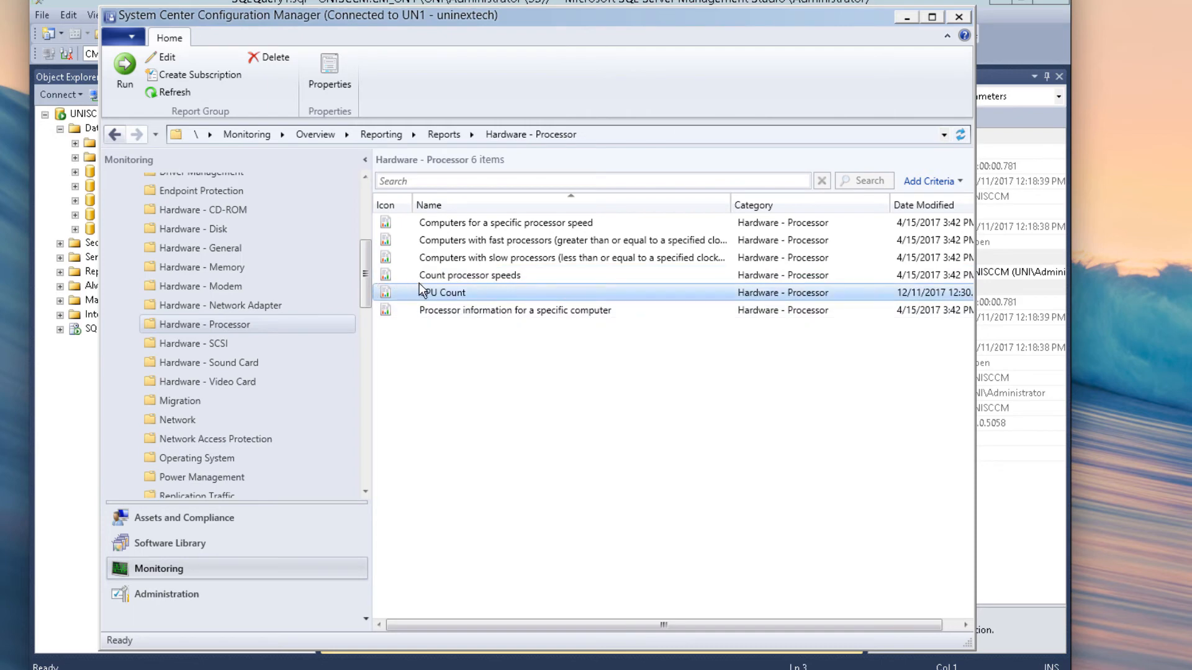
Step: Start a CPU Count subscription delivered by Windows File Share with file name 'CPU Count Report'
{"action": "right_click", "coordinate": [419, 294]}
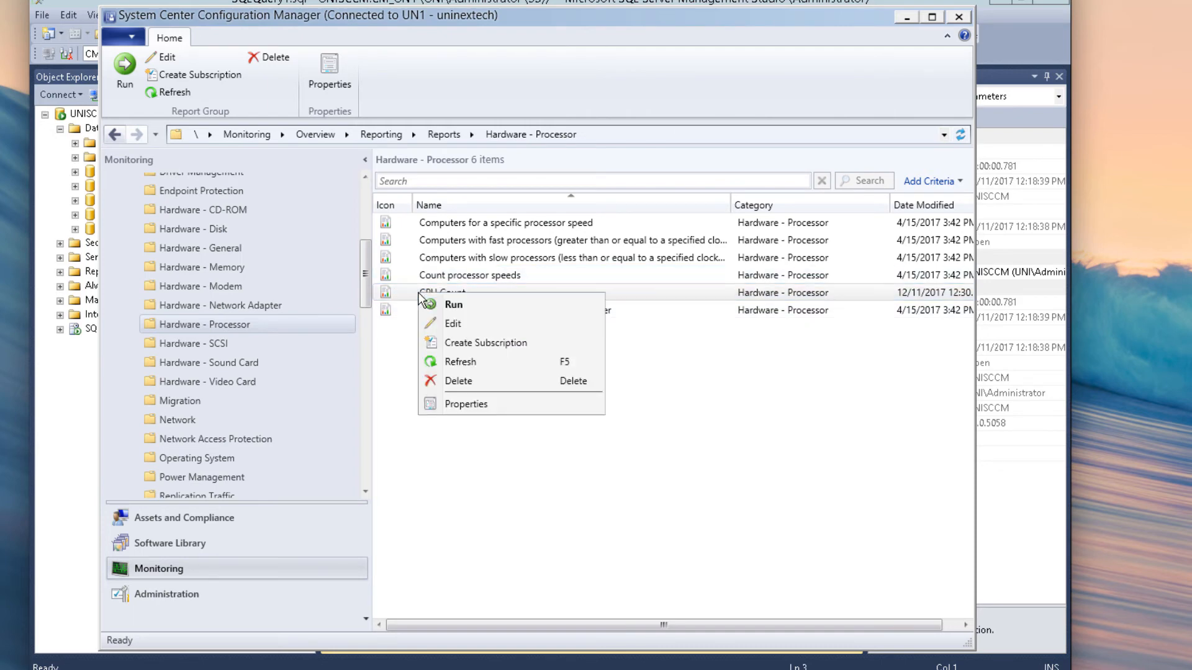
{"action": "left_click", "coordinate": [449, 343]}
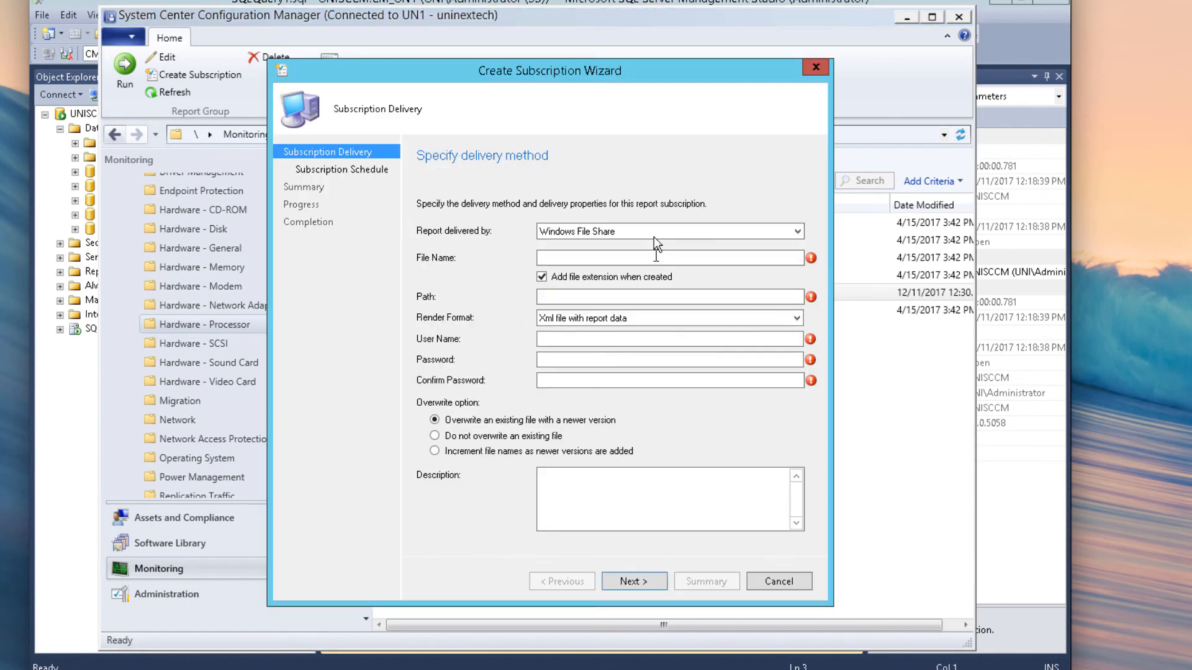
{"action": "left_click", "coordinate": [653, 231]}
{"action": "left_click", "coordinate": [640, 247]}
{"action": "left_click", "coordinate": [618, 259]}
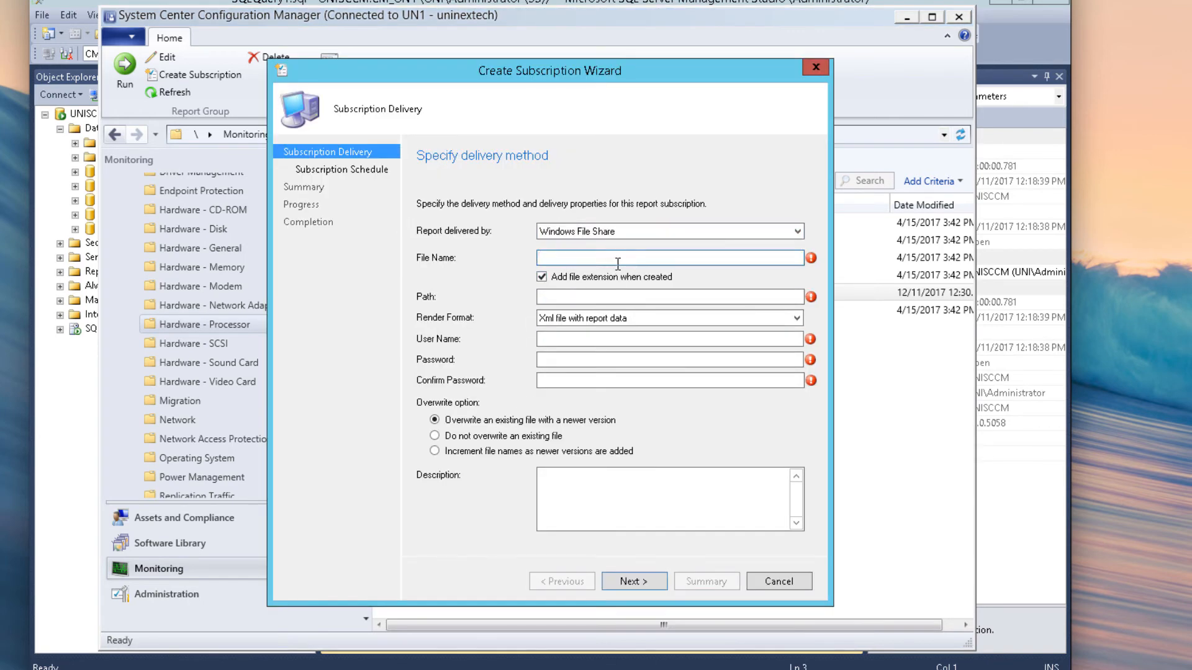
{"action": "type", "text": "CPU Count Report"}
{"action": "left_click", "coordinate": [603, 299]}
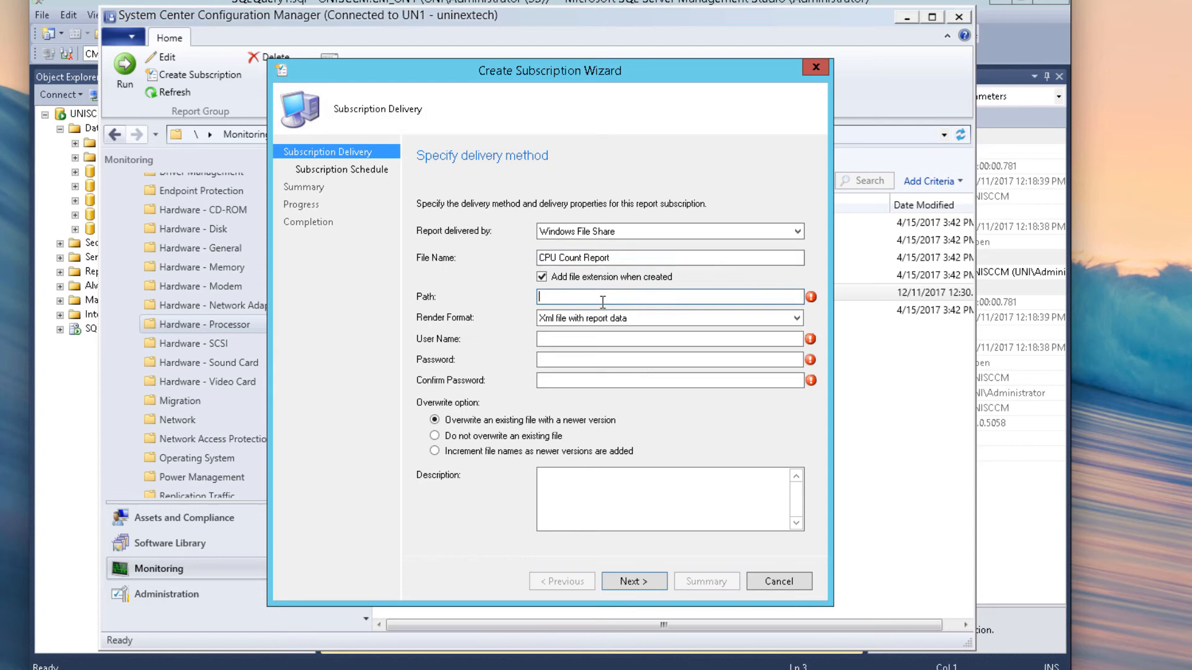
Step: Set the subscription's render format to Excel and its share path to \\uniscсm\c$
{"action": "left_click", "coordinate": [798, 320]}
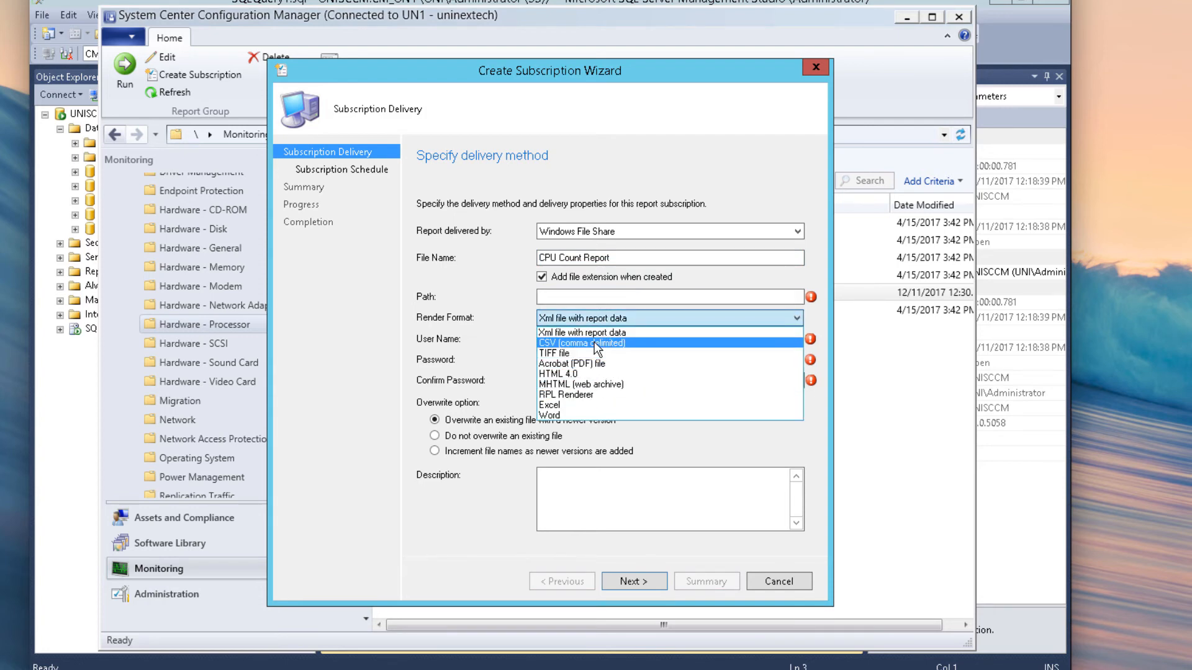
{"action": "left_click", "coordinate": [578, 406]}
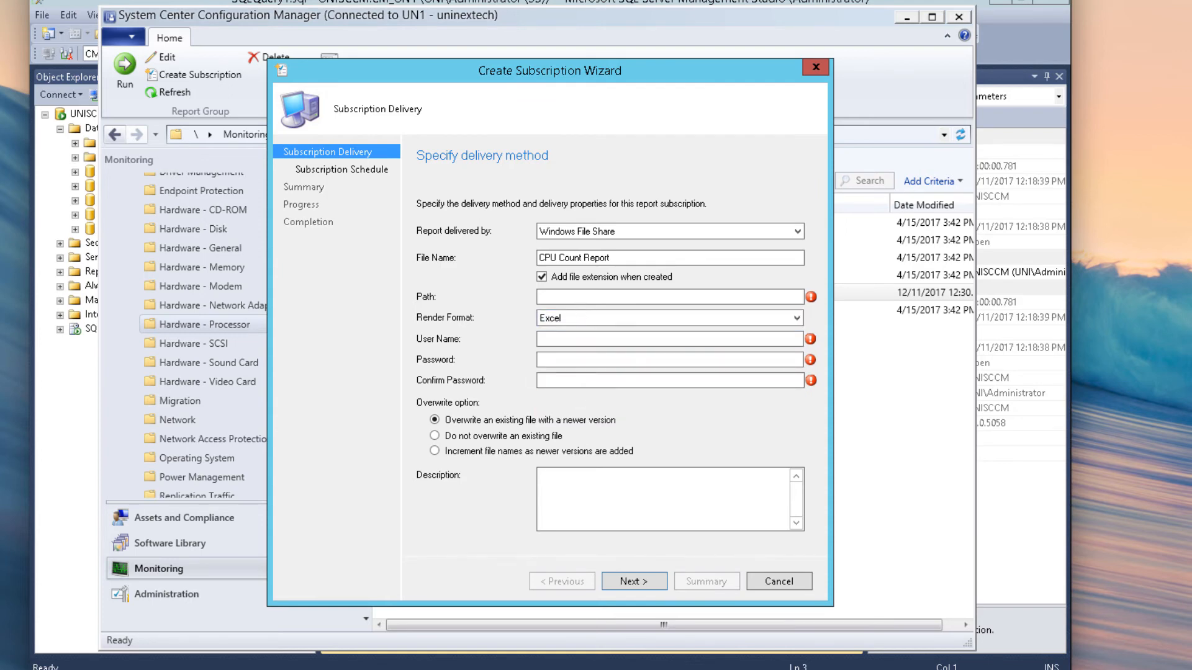
{"action": "left_click", "coordinate": [601, 227]}
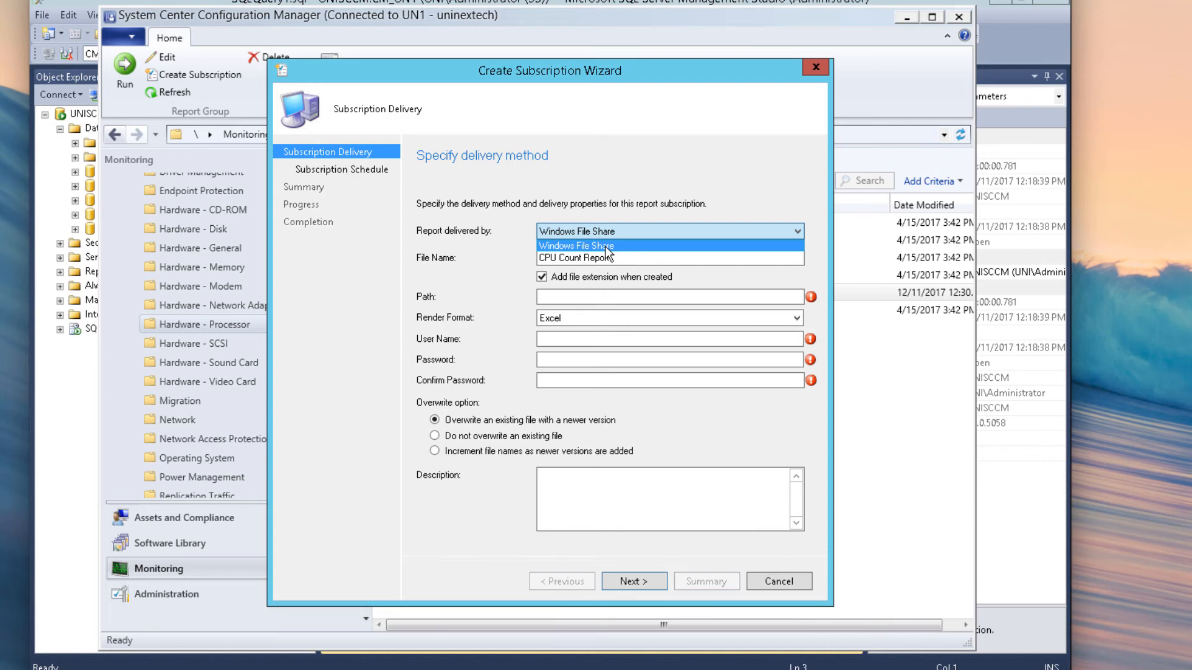
{"action": "left_click", "coordinate": [605, 246]}
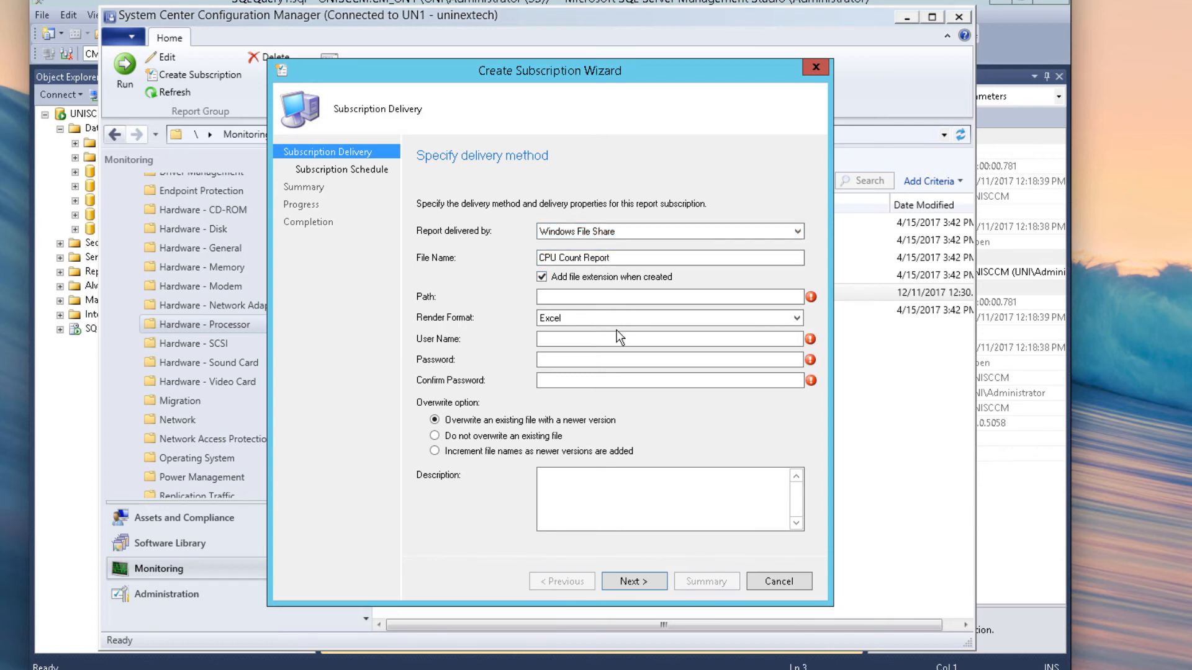
{"action": "left_click", "coordinate": [618, 298]}
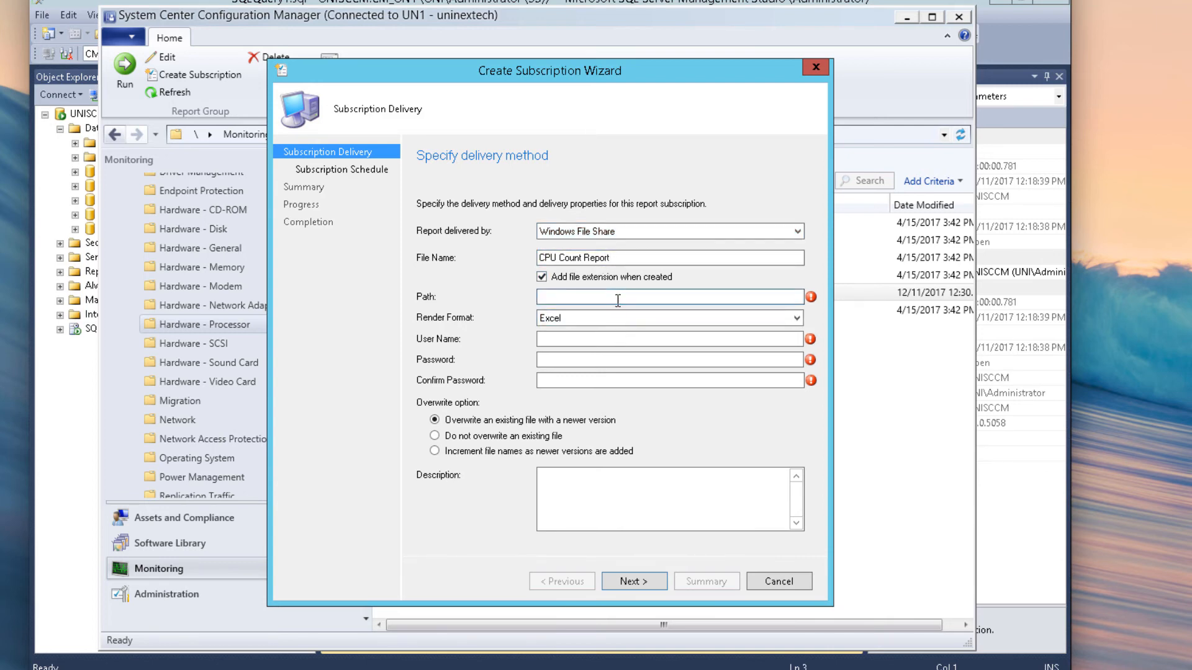
{"action": "type", "text": "\\\\uniscсm\\c$"}
{"action": "left_click", "coordinate": [243, 668]}
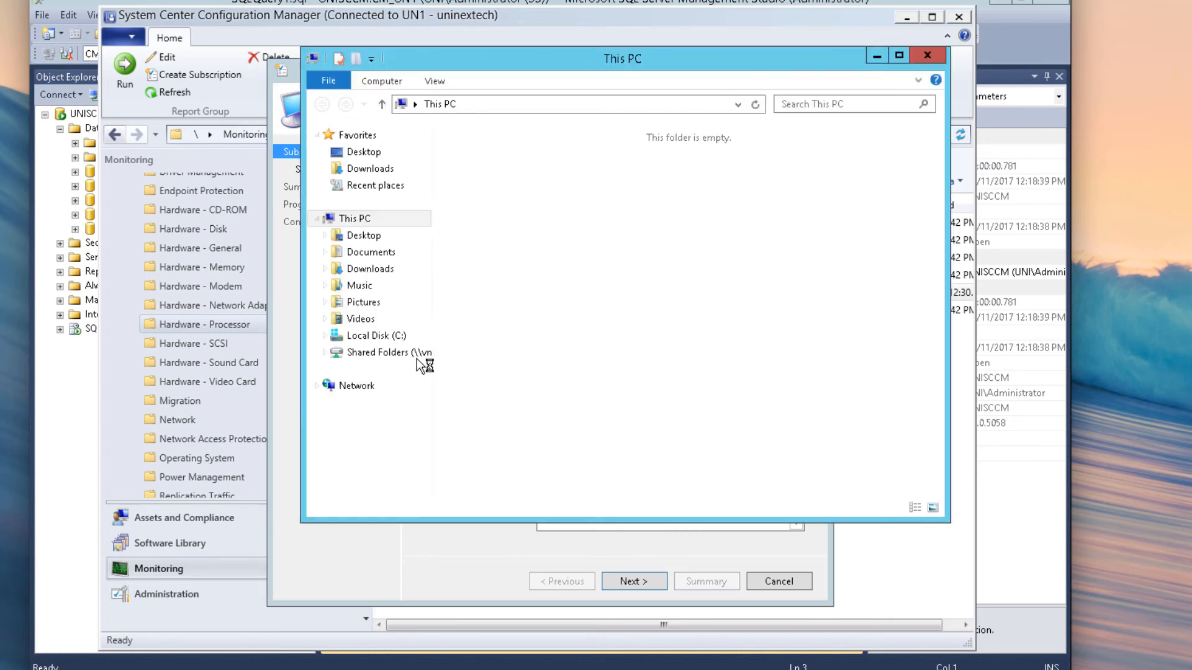
Step: Look through the CM and Apps folders on Local Disk (C:), then close File Explorer
{"action": "left_click", "coordinate": [367, 336]}
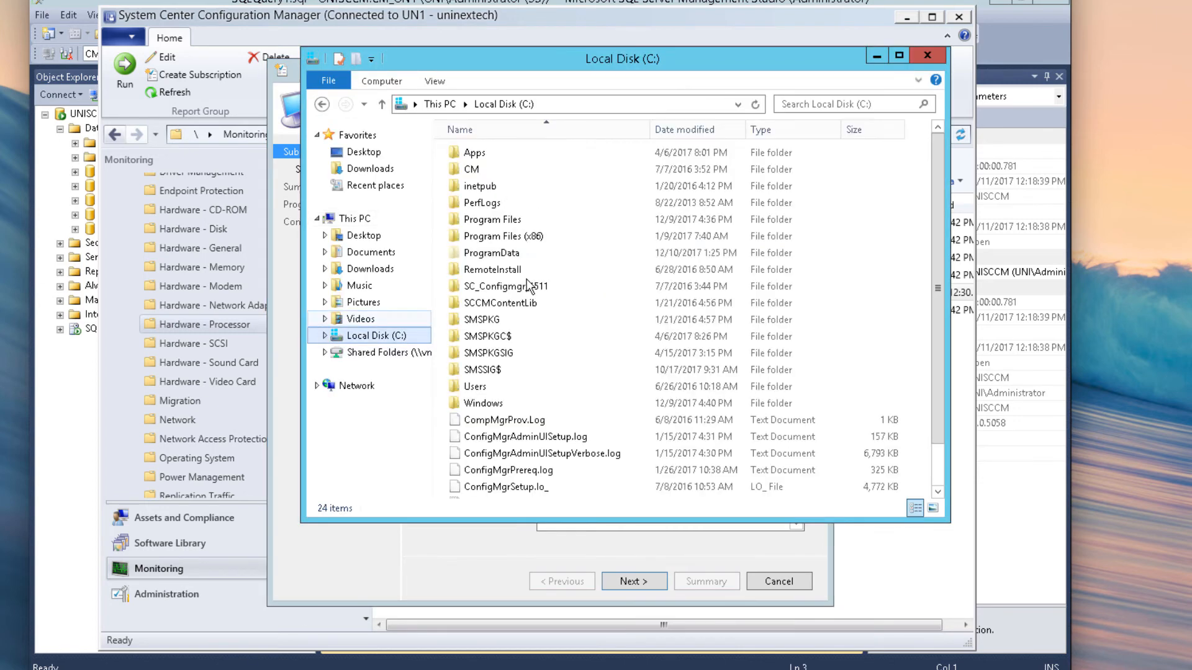
{"action": "double_click", "coordinate": [495, 169]}
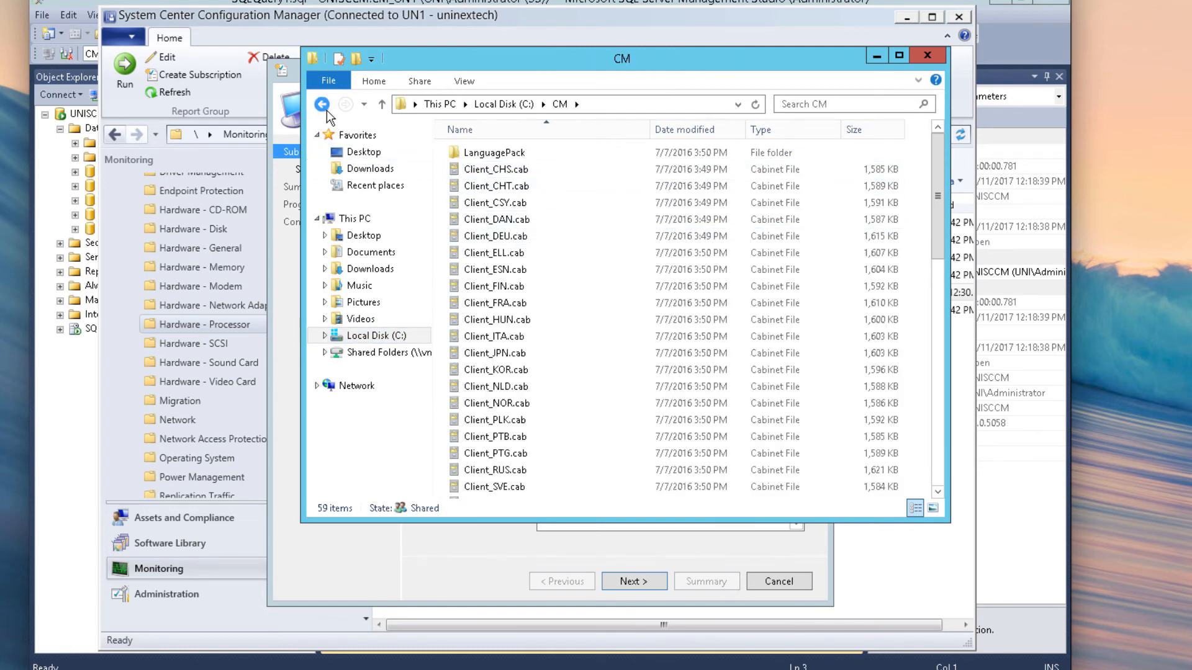
{"action": "left_click", "coordinate": [326, 113]}
{"action": "double_click", "coordinate": [474, 153]}
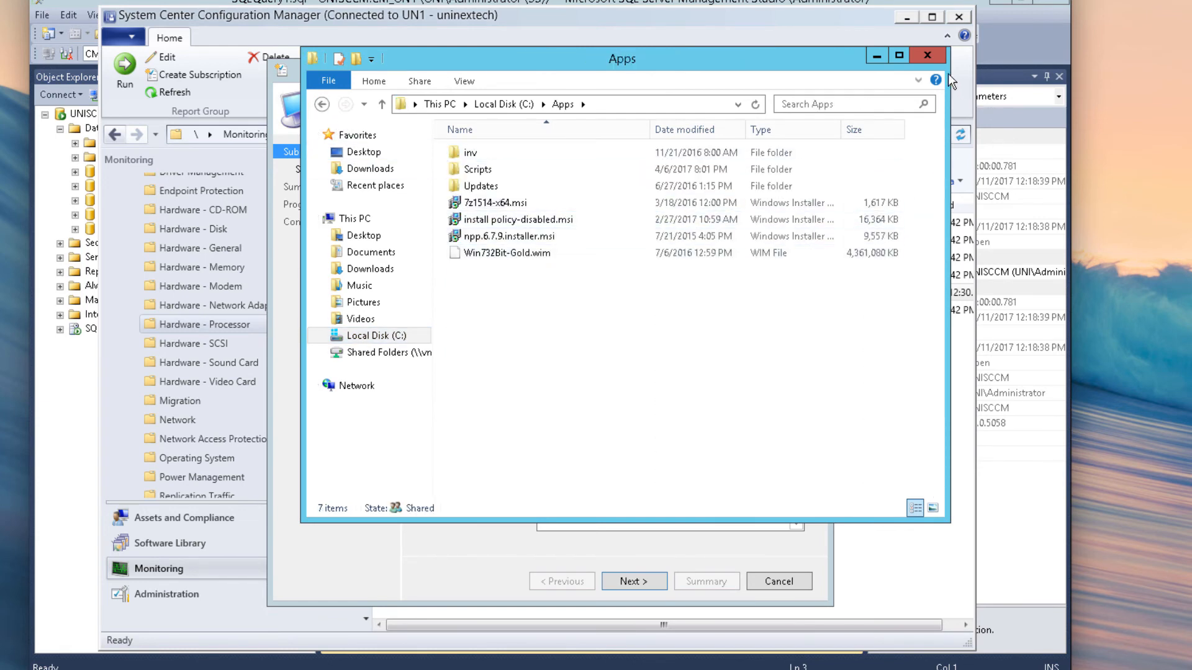
{"action": "left_click", "coordinate": [927, 56]}
{"action": "left_click", "coordinate": [634, 296]}
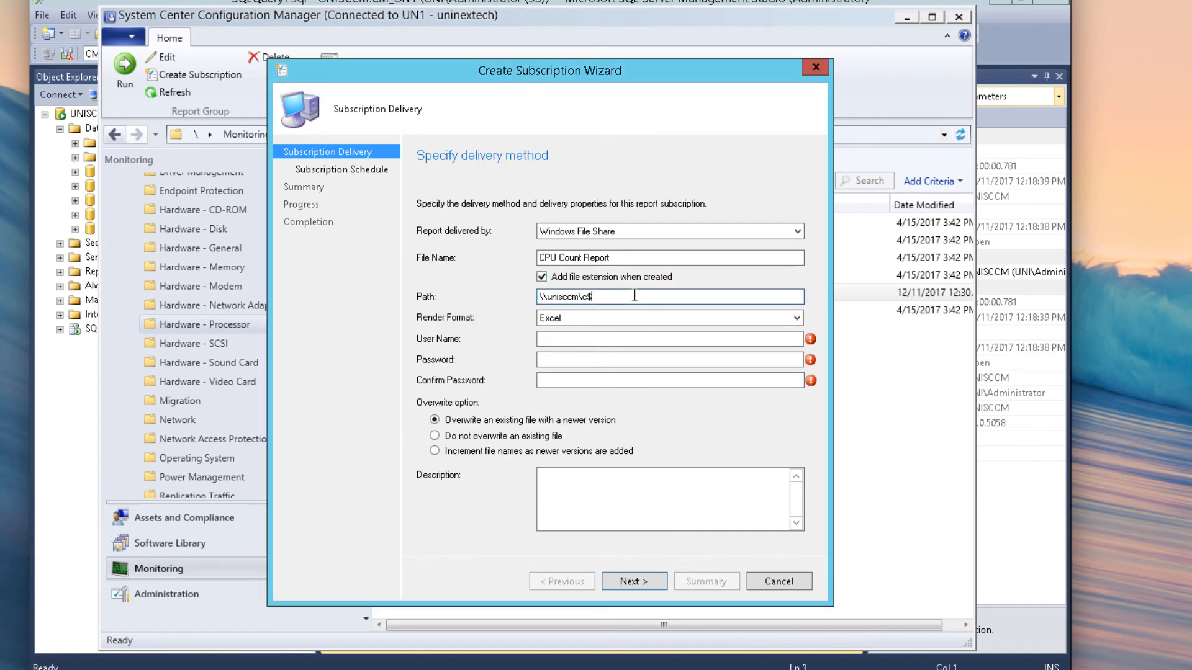
Step: Change the delivery path to \\unisccm\apps and enter the share account's user name and password twice
{"action": "key", "text": "BackSpace"}
{"action": "key", "text": "BackSpace"}
{"action": "type", "text": "apps"}
{"action": "left_click", "coordinate": [628, 341]}
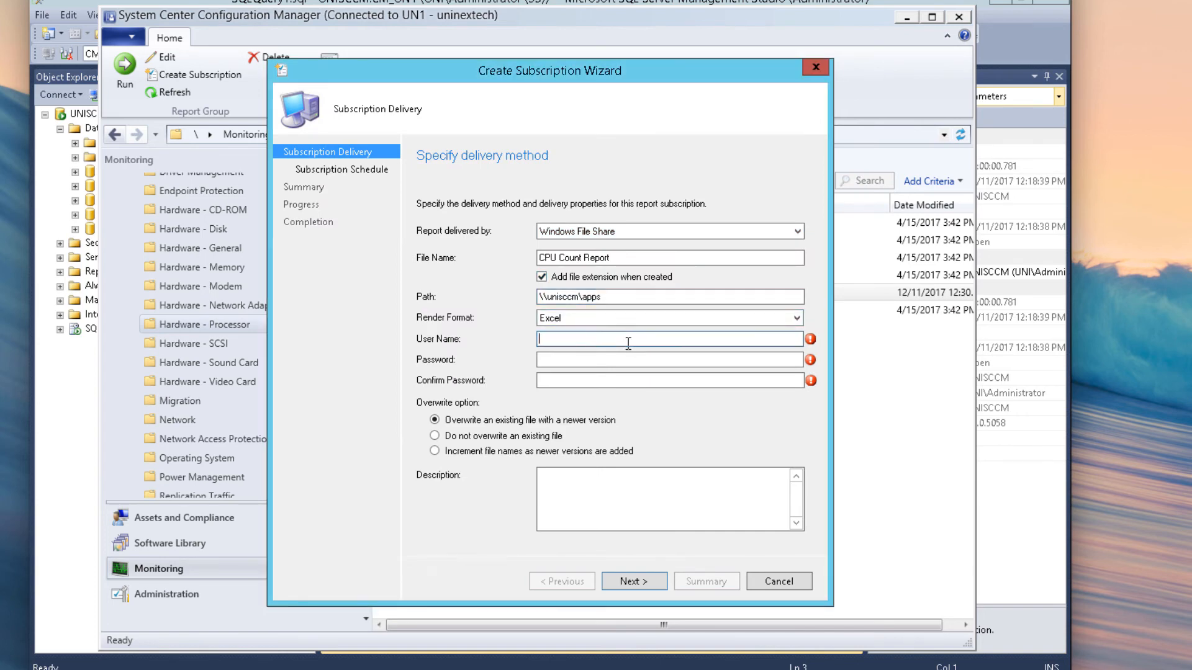
{"action": "type", "text": "uni\\administrator"}
{"action": "key", "text": "Tab"}
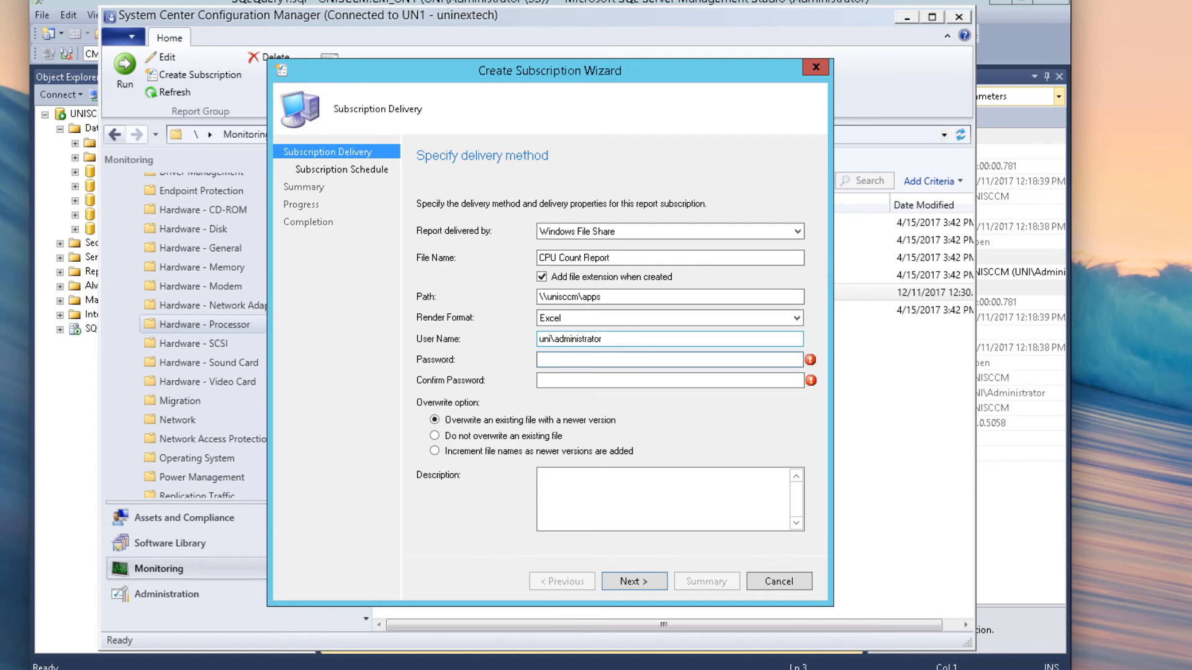
{"action": "type", "text": "P@ssw0rd"}
{"action": "left_click", "coordinate": [588, 382]}
{"action": "type", "text": "P@ssw0rd"}
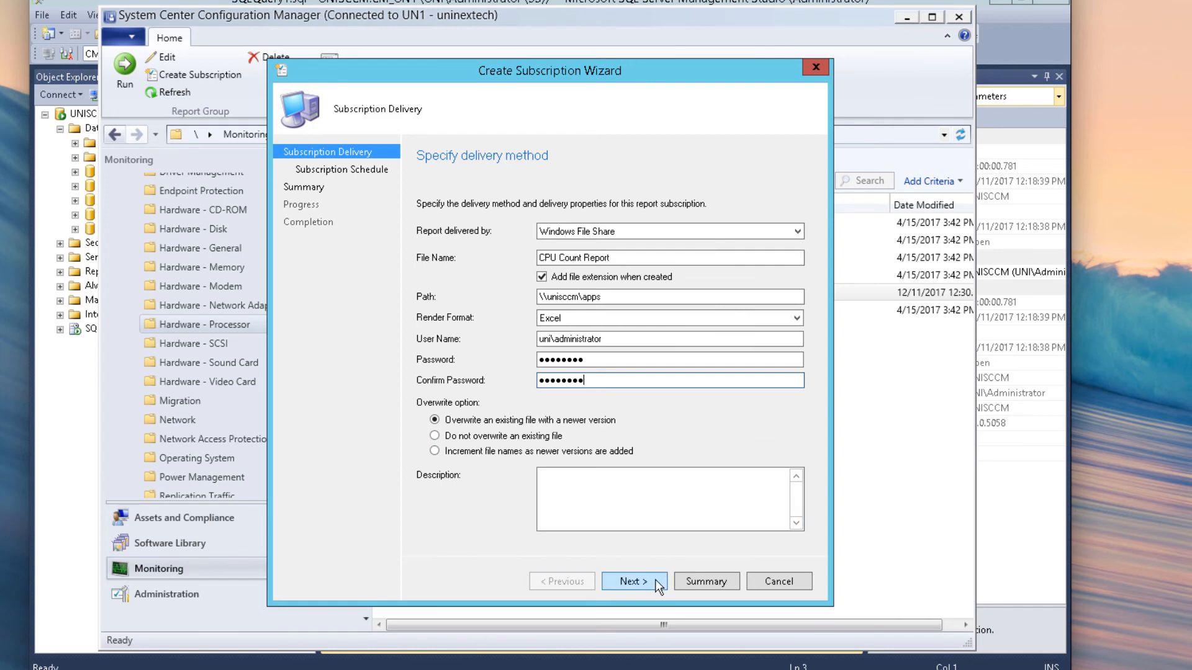
Step: Keep Windows File Share selected as the delivery method
{"action": "left_click", "coordinate": [569, 234]}
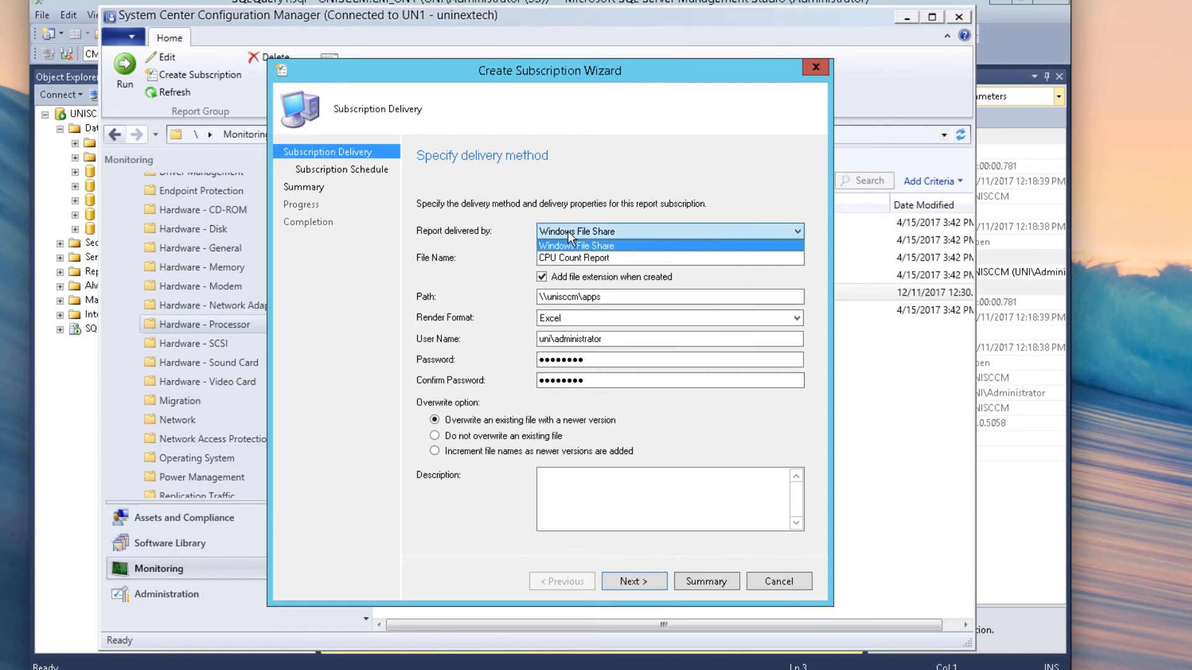
{"action": "left_click", "coordinate": [582, 258]}
{"action": "left_click", "coordinate": [582, 258]}
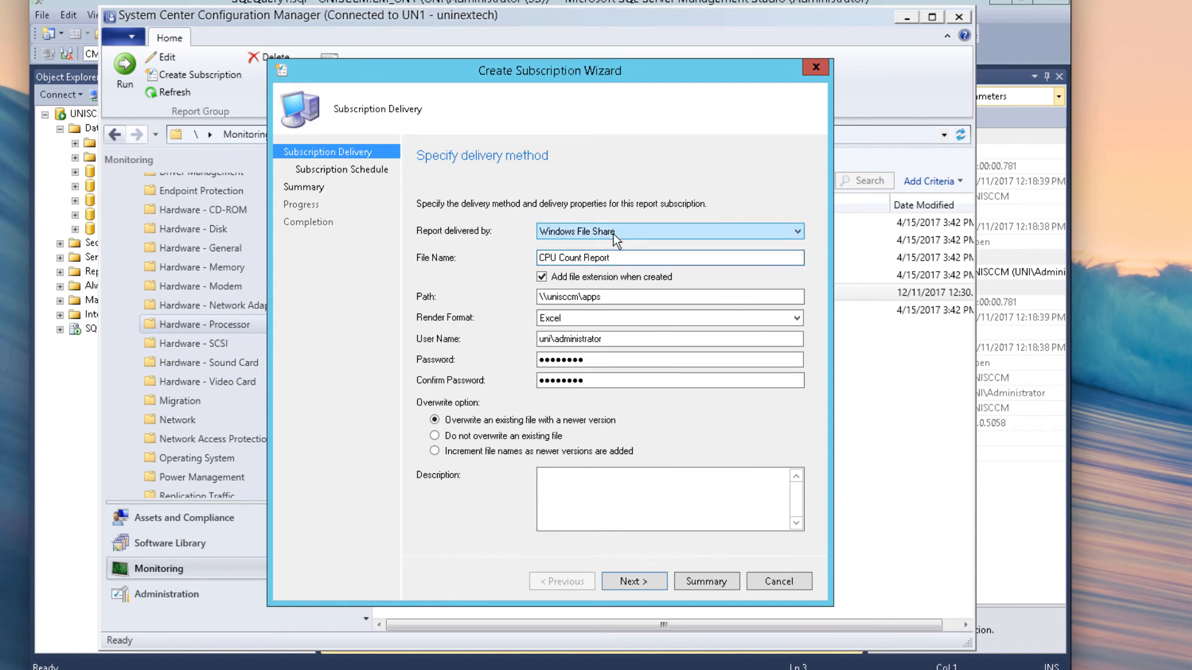
{"action": "left_click", "coordinate": [618, 231]}
{"action": "left_click", "coordinate": [616, 243]}
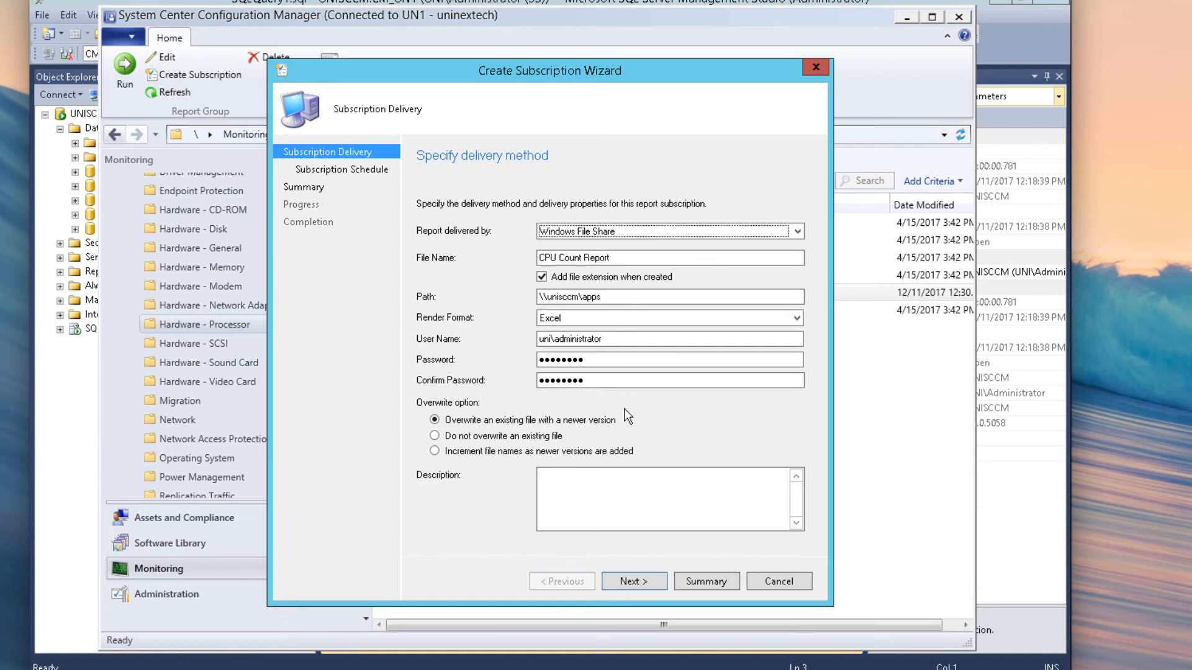
Step: Schedule delivery weekly, every 1 week on Monday starting 01:31 PM, with no end date
{"action": "left_click", "coordinate": [641, 580]}
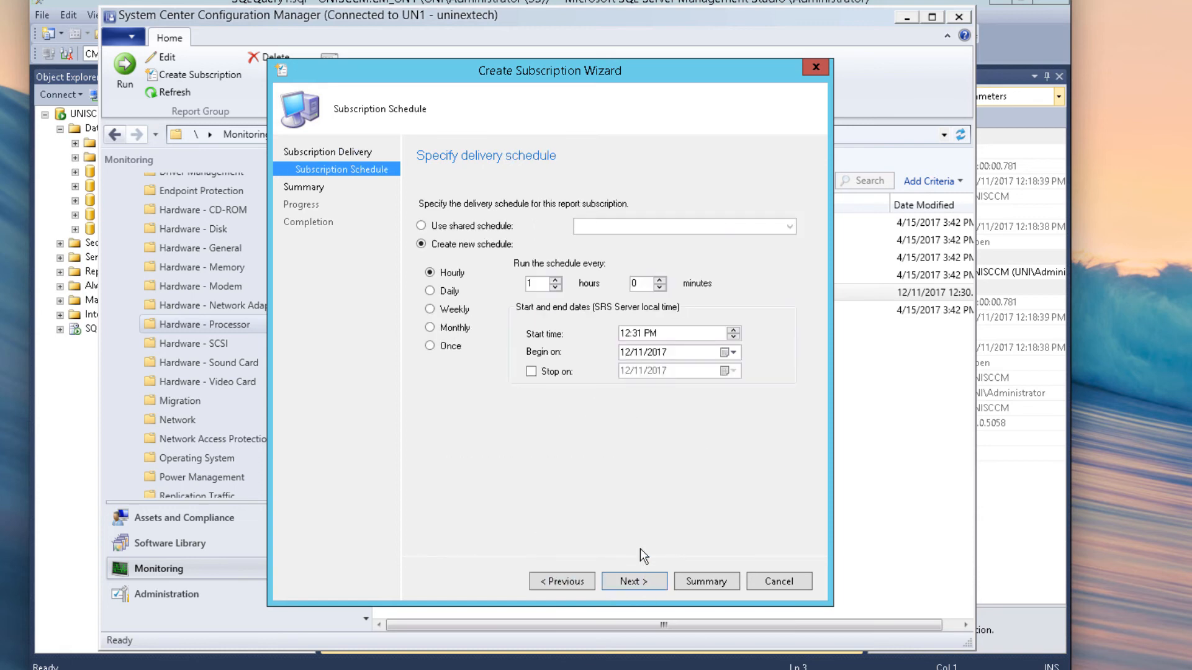
{"action": "left_click", "coordinate": [448, 296]}
{"action": "left_click", "coordinate": [450, 310]}
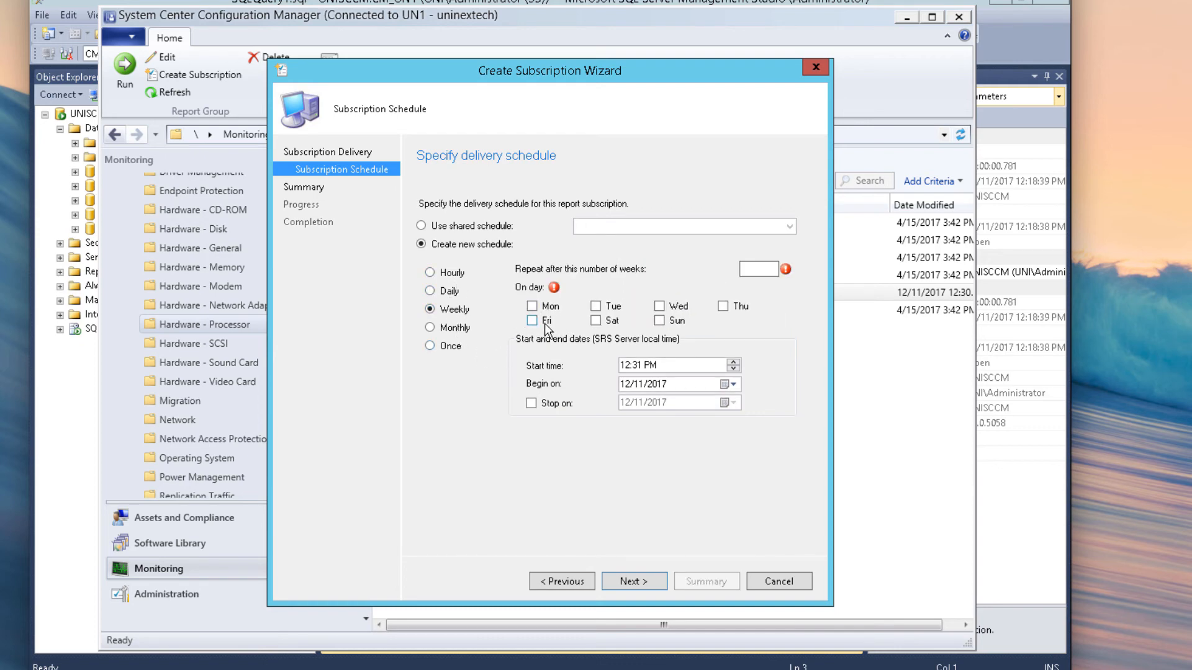
{"action": "left_click", "coordinate": [532, 306]}
{"action": "left_click", "coordinate": [759, 269]}
{"action": "type", "text": "1"}
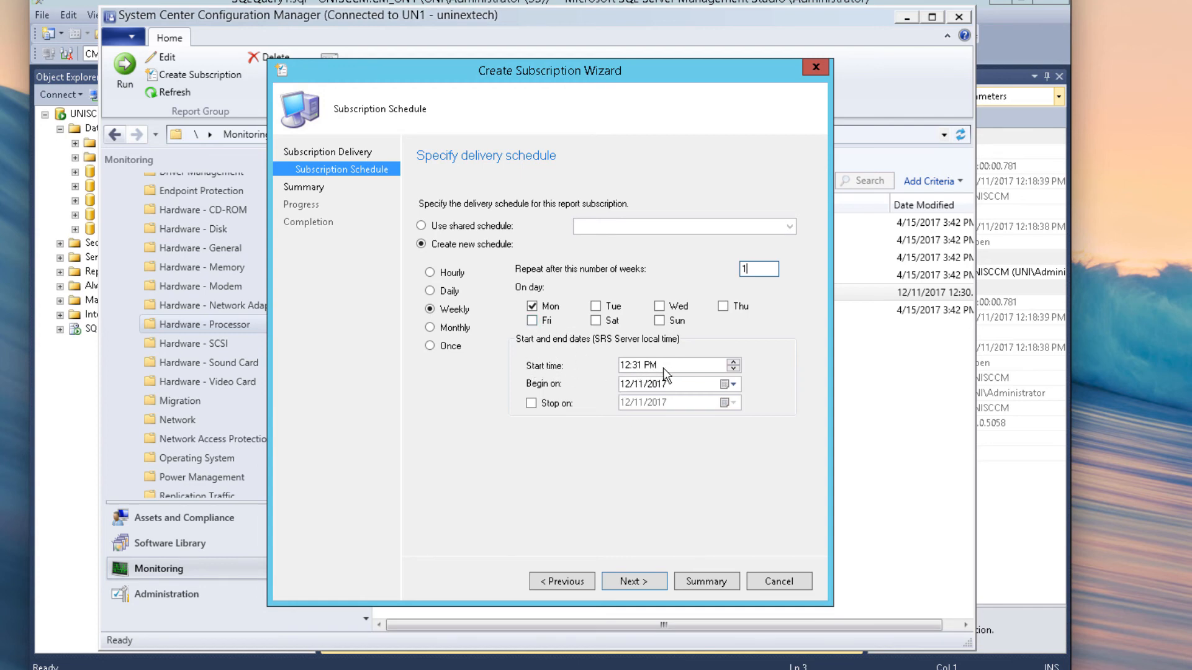
{"action": "left_click", "coordinate": [622, 365]}
{"action": "left_click", "coordinate": [639, 367]}
{"action": "left_click", "coordinate": [546, 405]}
{"action": "left_click", "coordinate": [532, 403]}
Step: Confirm the summary, create the subscription and close the wizard
{"action": "left_click", "coordinate": [639, 579]}
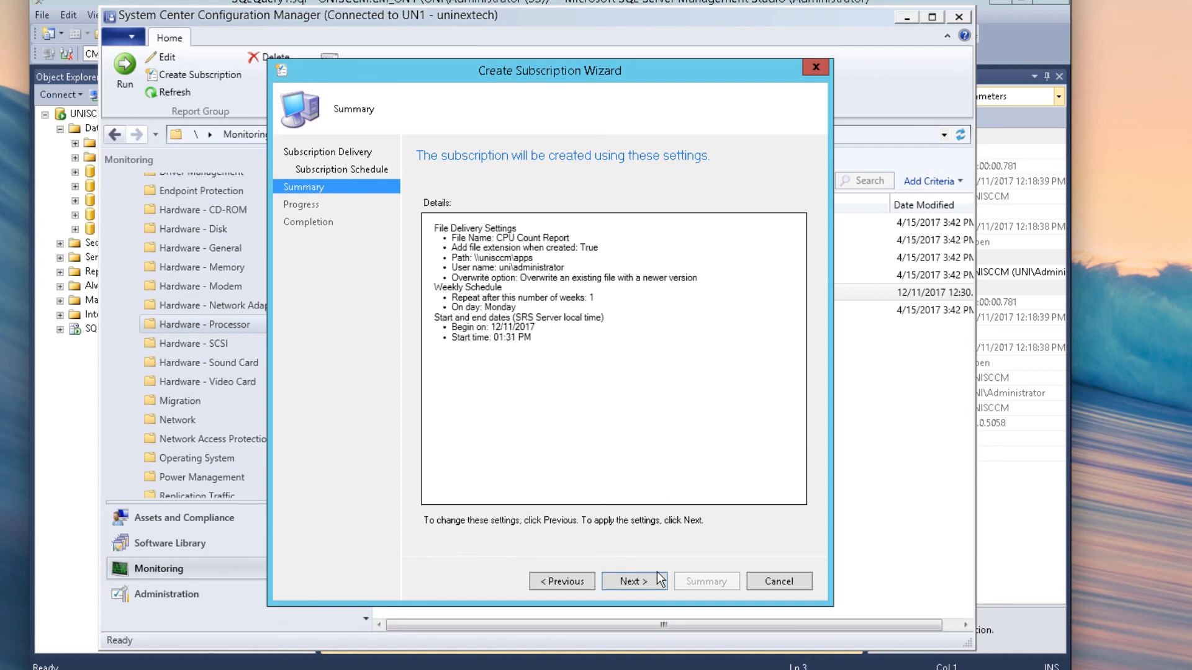
{"action": "key", "text": "Return"}
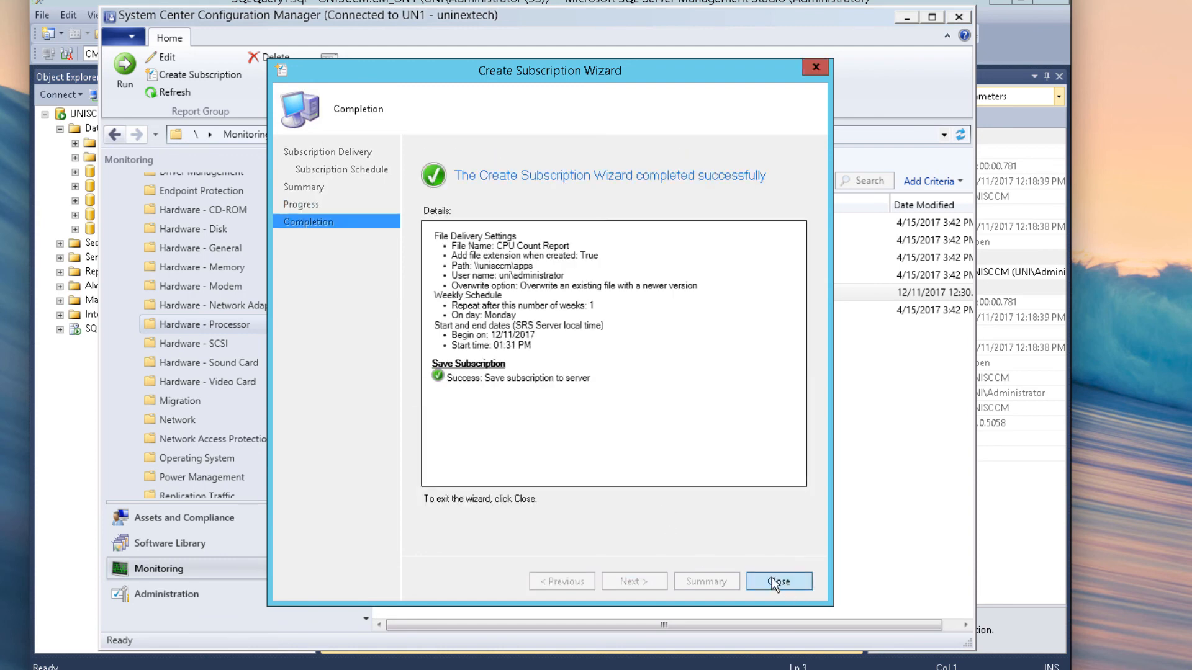
{"action": "left_click", "coordinate": [772, 582]}
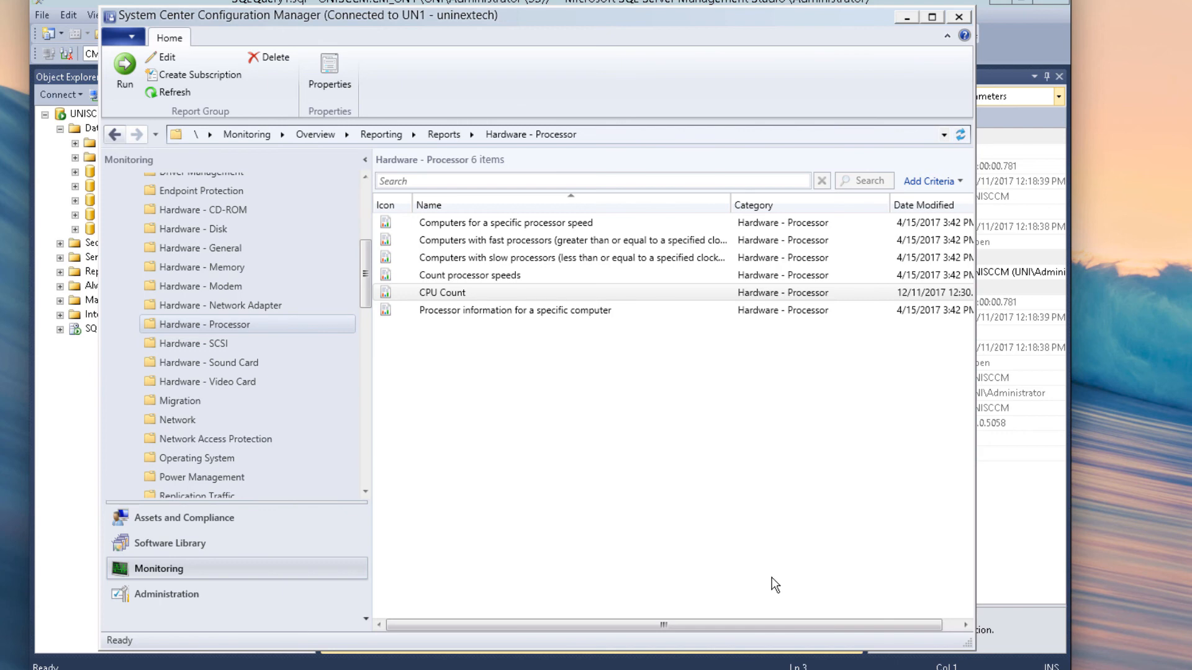
{"action": "right_click", "coordinate": [470, 298]}
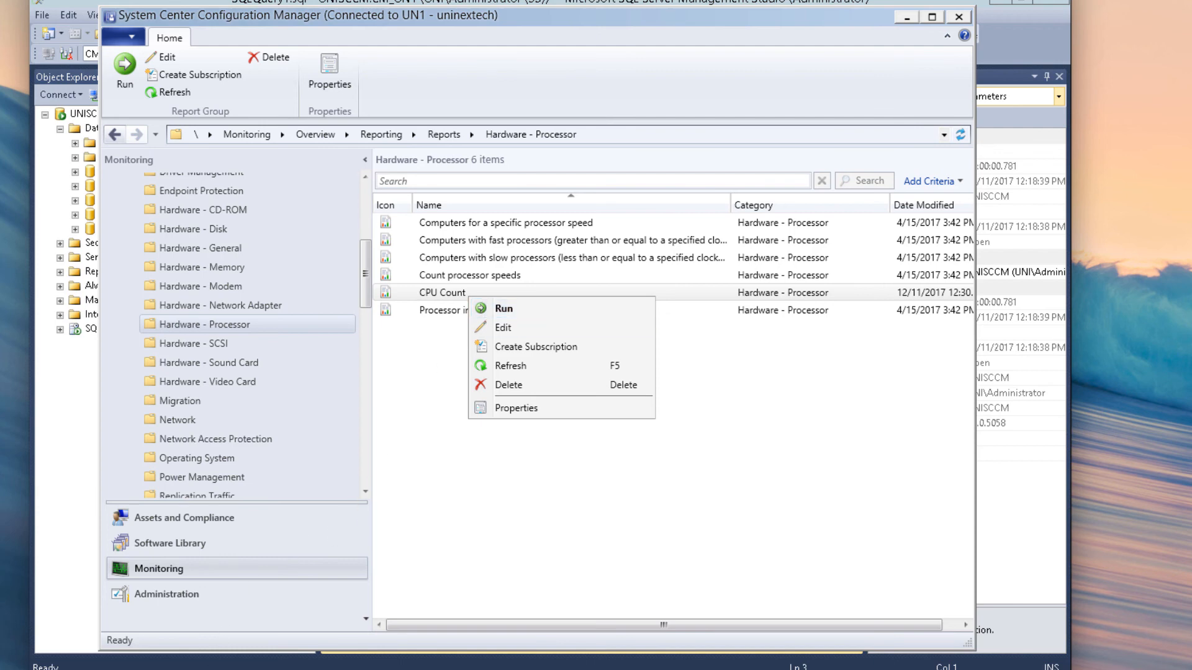
{"action": "left_click", "coordinate": [193, 669]}
Step: Check the contents of the Apps folder on Local Disk (C:), then close File Explorer
{"action": "left_click", "coordinate": [378, 335]}
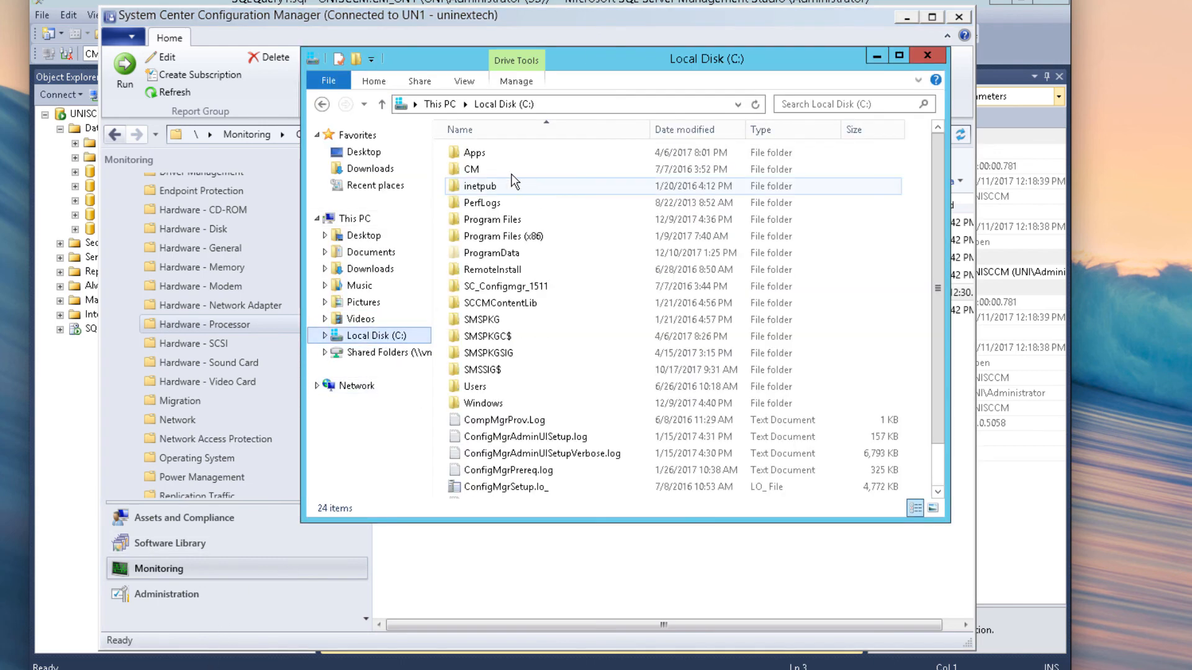
{"action": "double_click", "coordinate": [495, 156]}
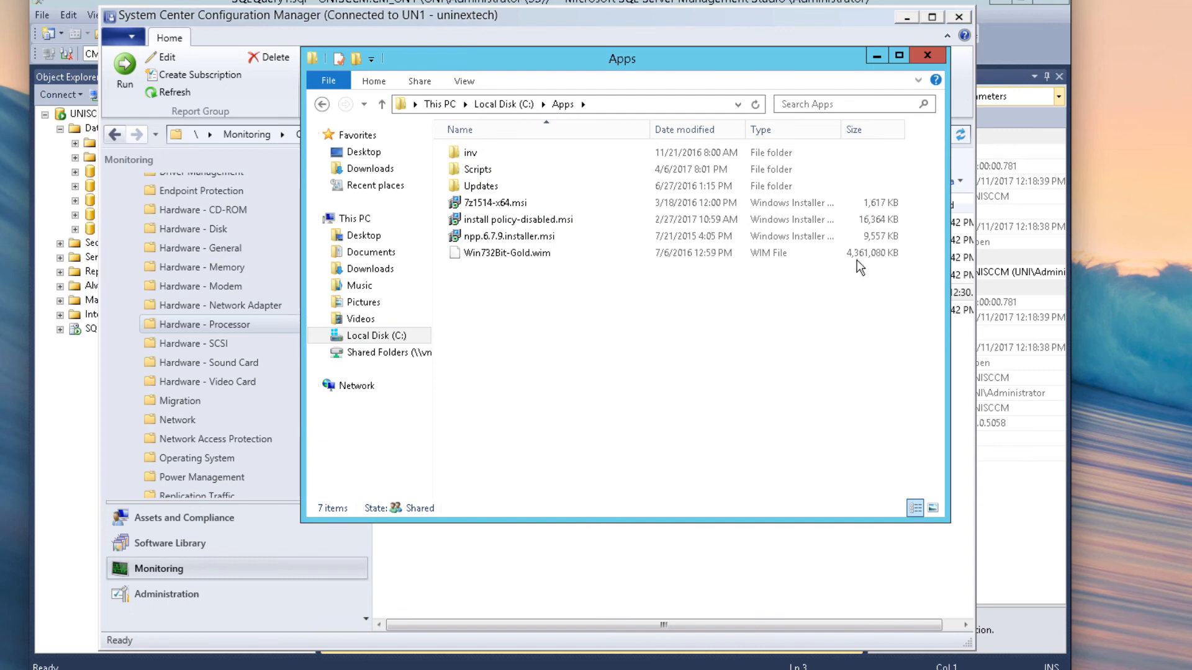
{"action": "left_click", "coordinate": [936, 61]}
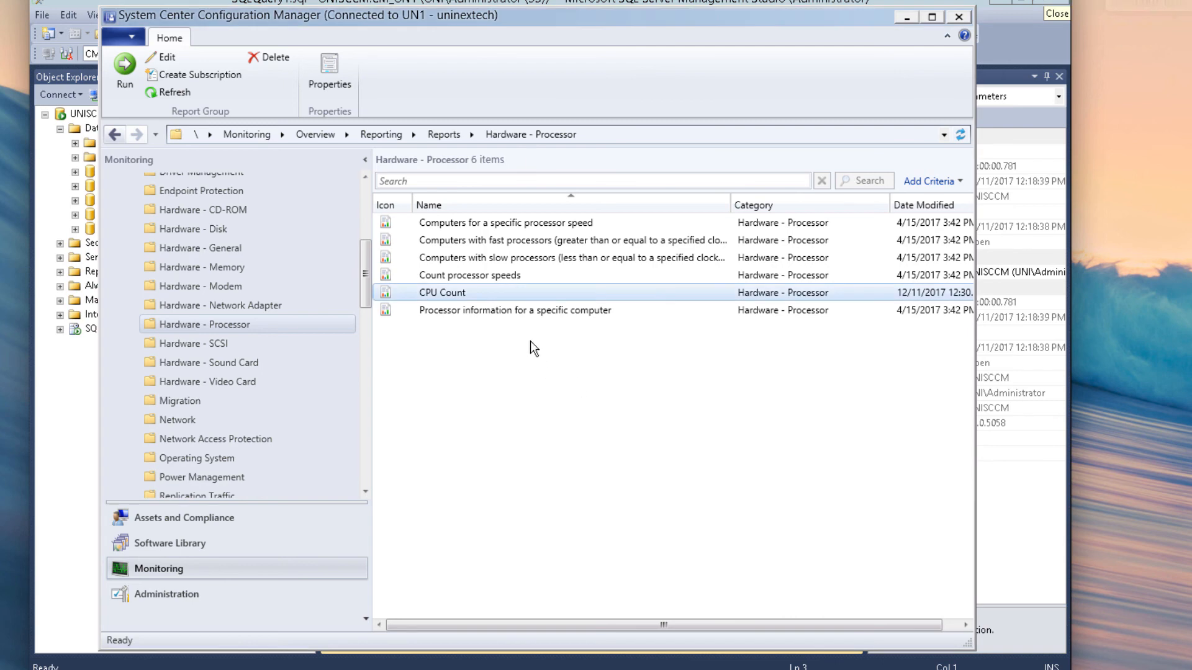
Step: Run CPU Count, export it to Excel replacing CPU Count.xlsx on \\unisccm\apps, then close the viewer
{"action": "right_click", "coordinate": [459, 293]}
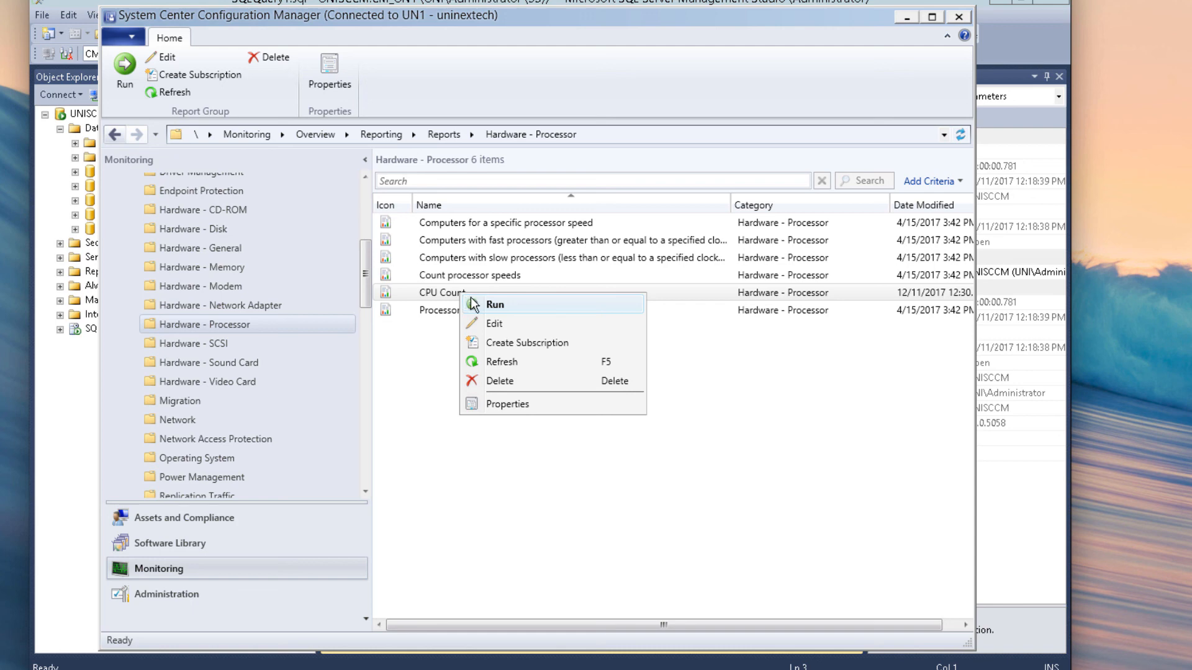
{"action": "left_click", "coordinate": [468, 300]}
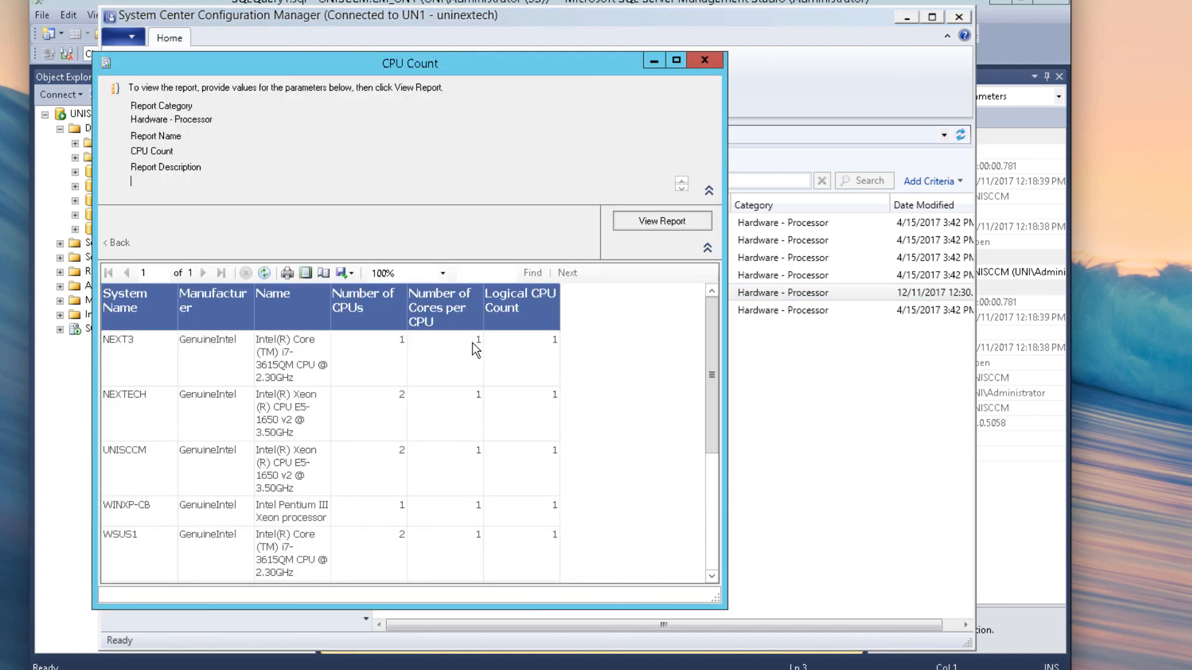
{"action": "left_click", "coordinate": [349, 270]}
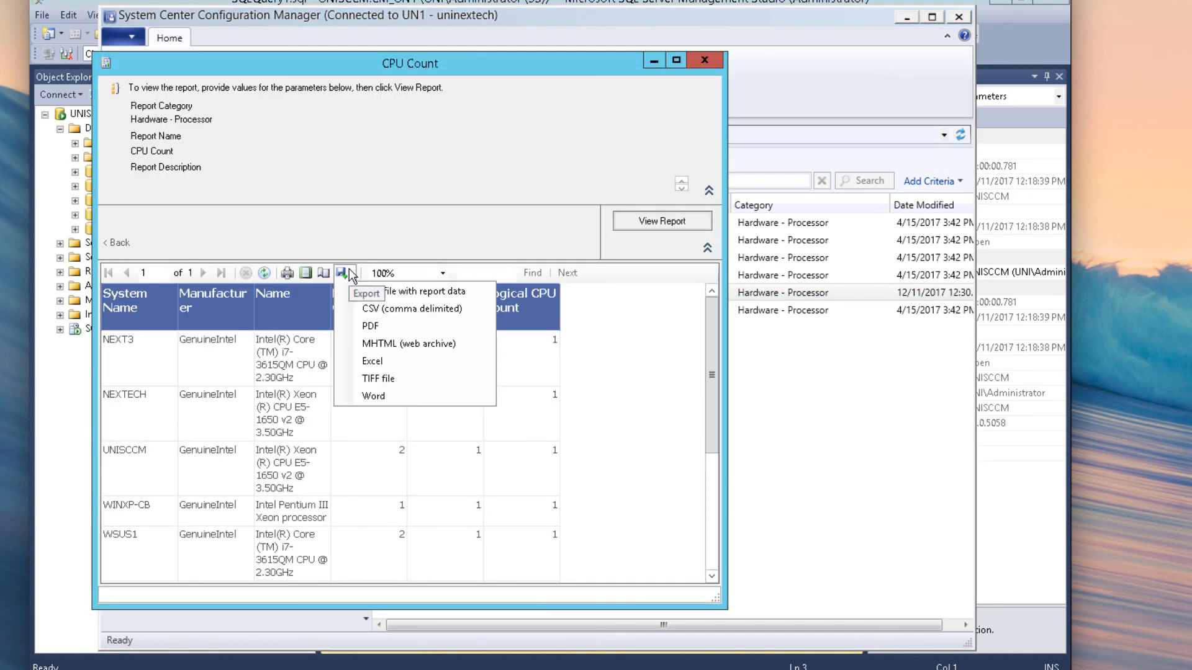
{"action": "left_click", "coordinate": [367, 357]}
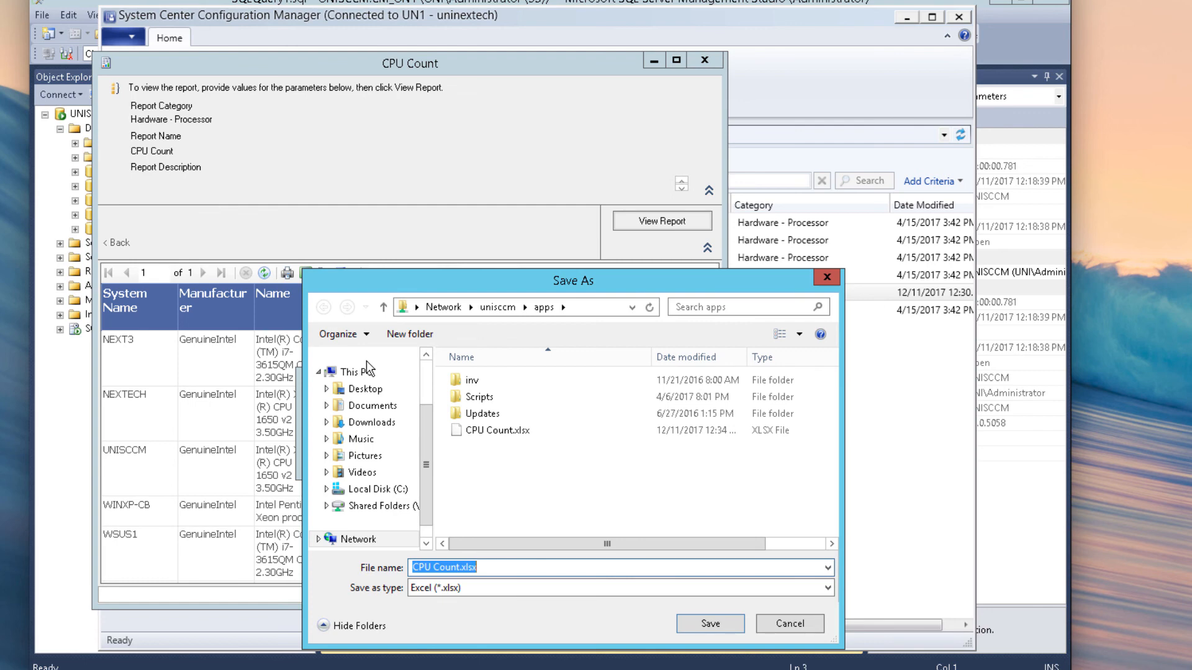
{"action": "left_click", "coordinate": [710, 624]}
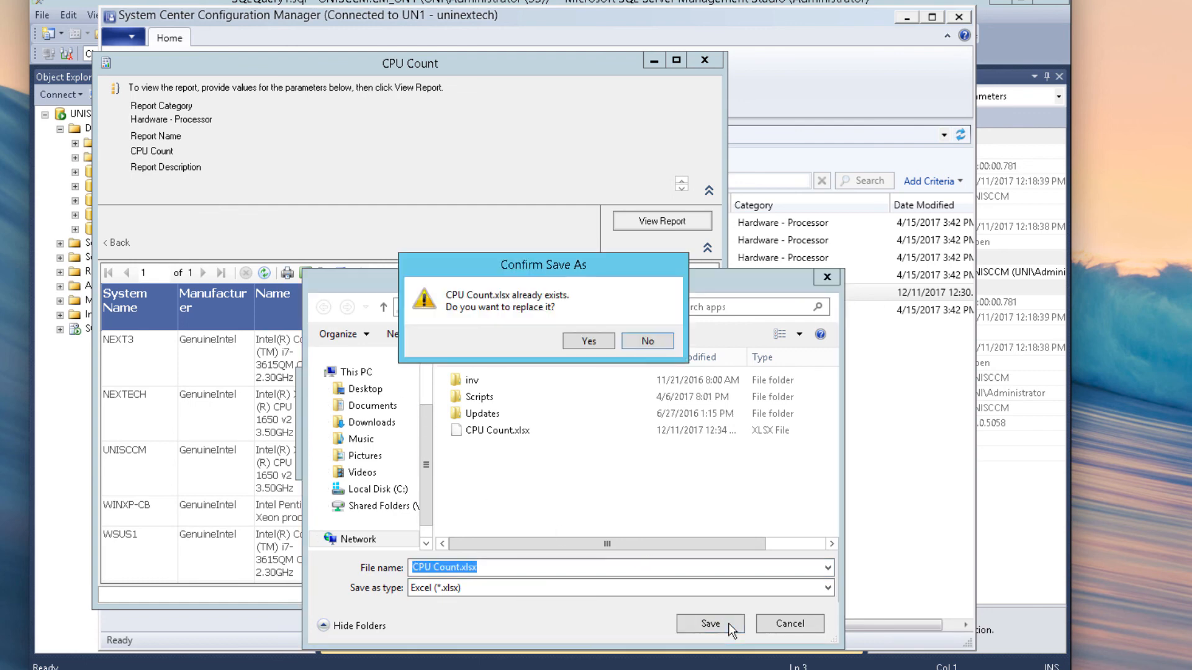
{"action": "left_click", "coordinate": [576, 340]}
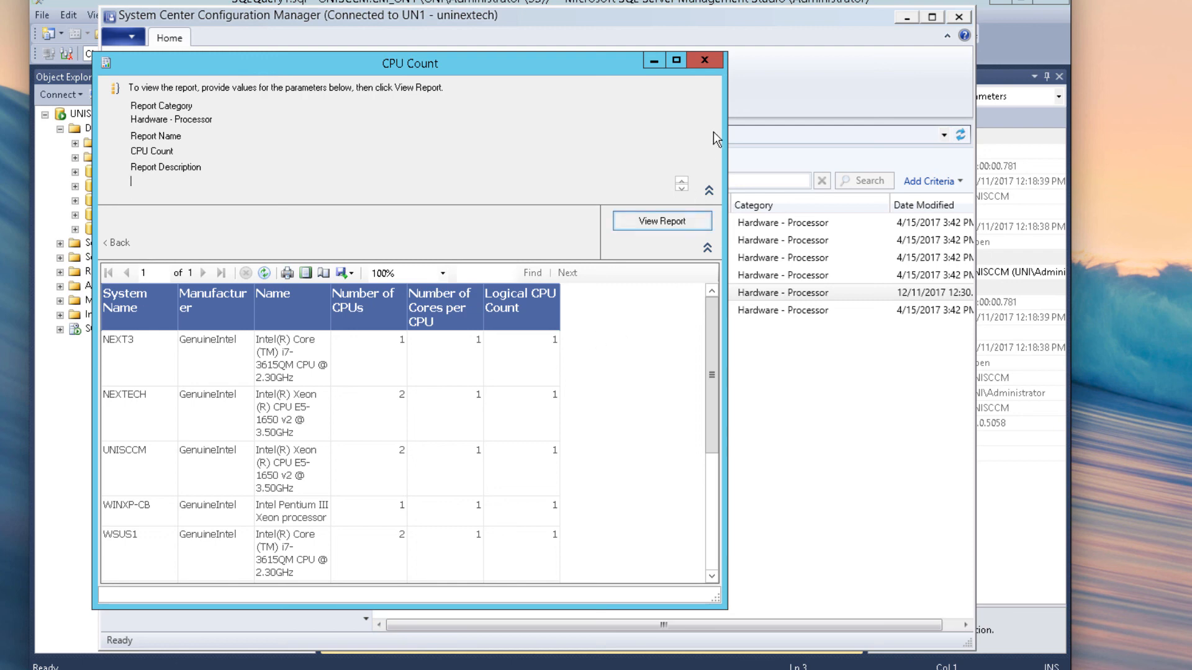
{"action": "left_click", "coordinate": [705, 61]}
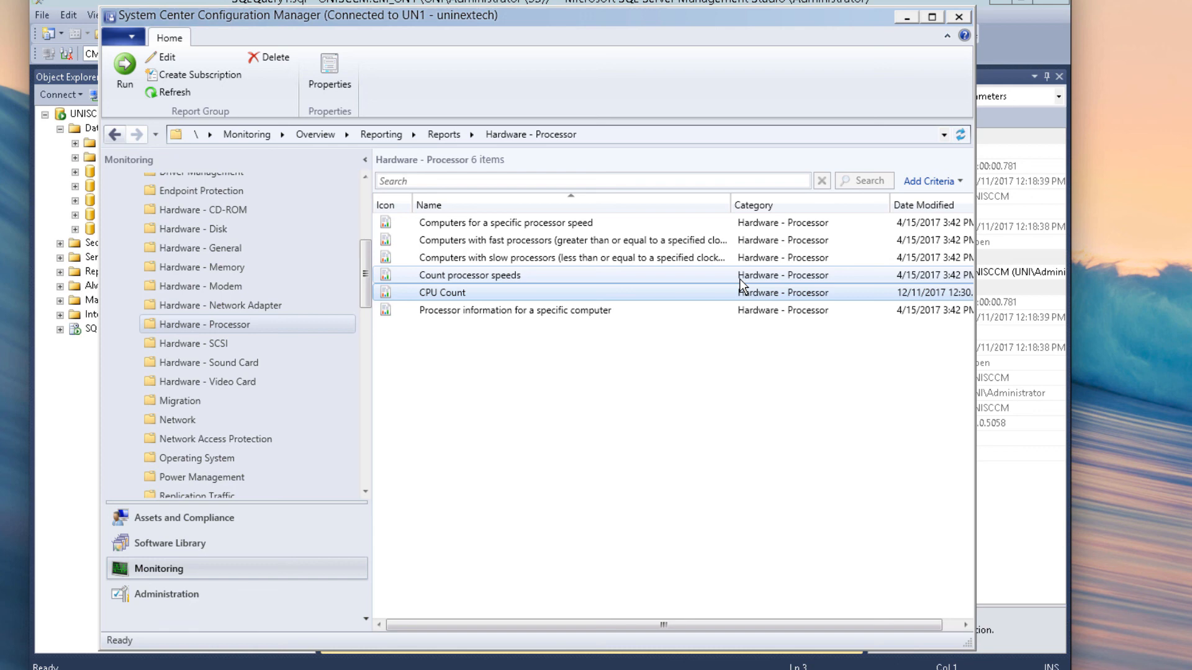
{"action": "right_click", "coordinate": [490, 288]}
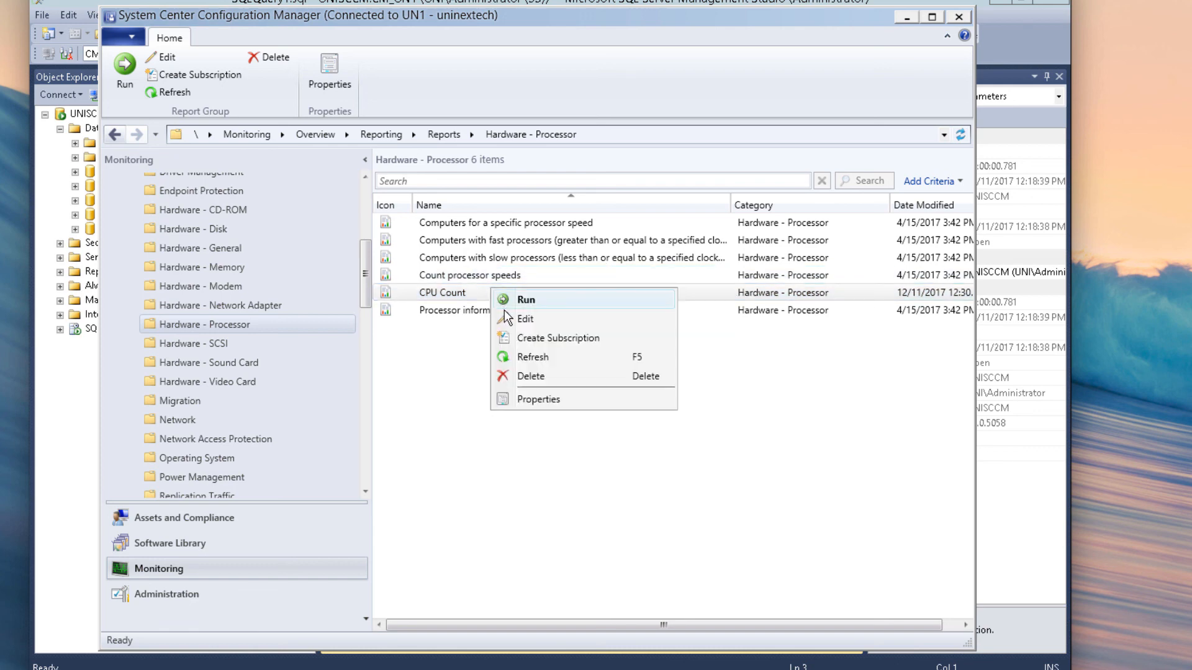